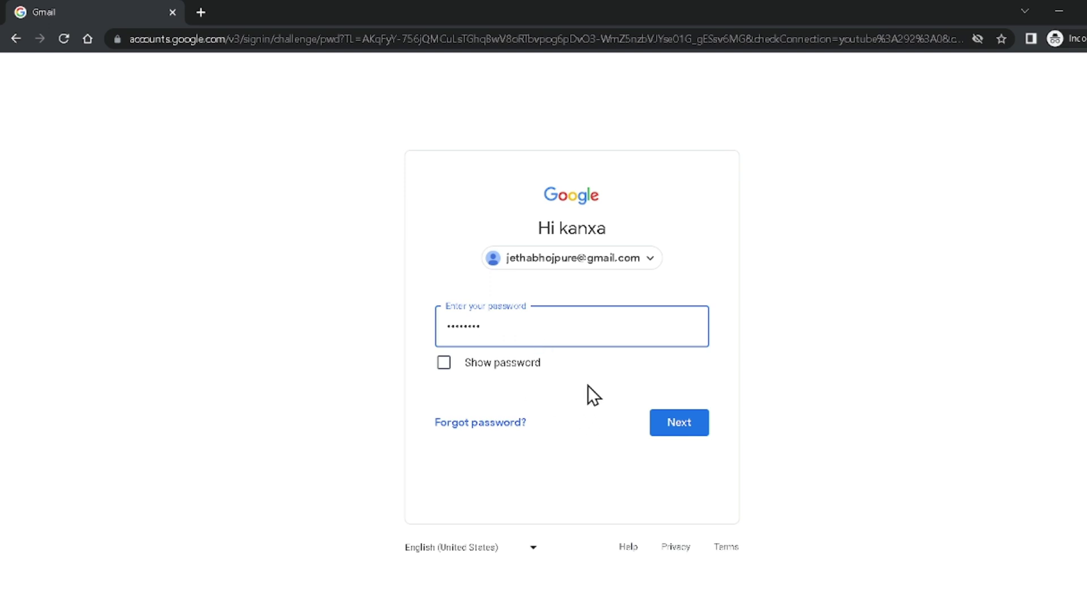
- Submit the password, get the Wrong password error, and choose Forgot password?
click(447, 375)
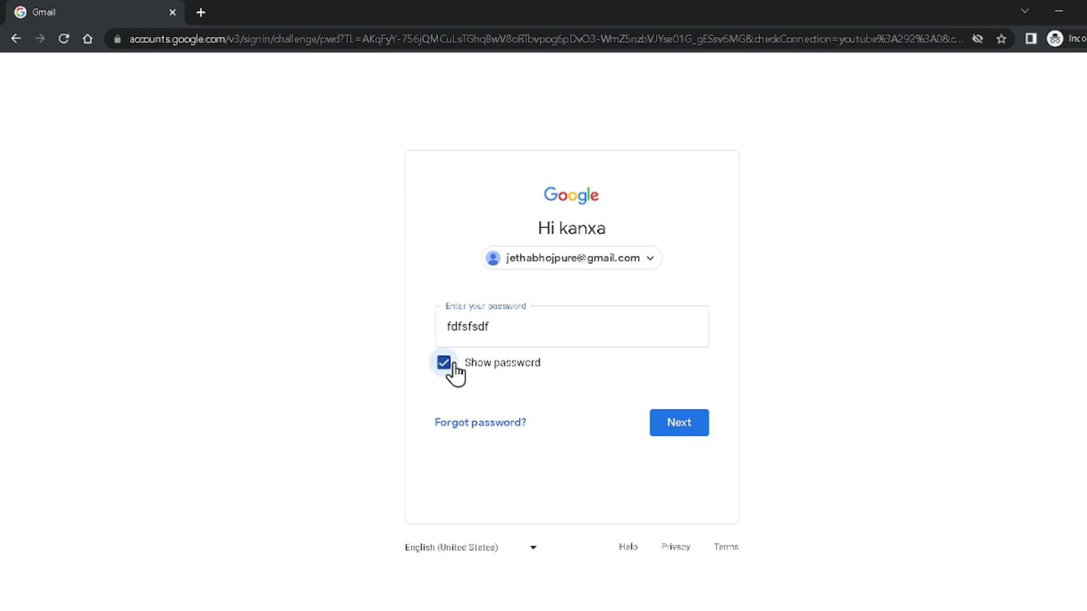
click(444, 364)
click(677, 425)
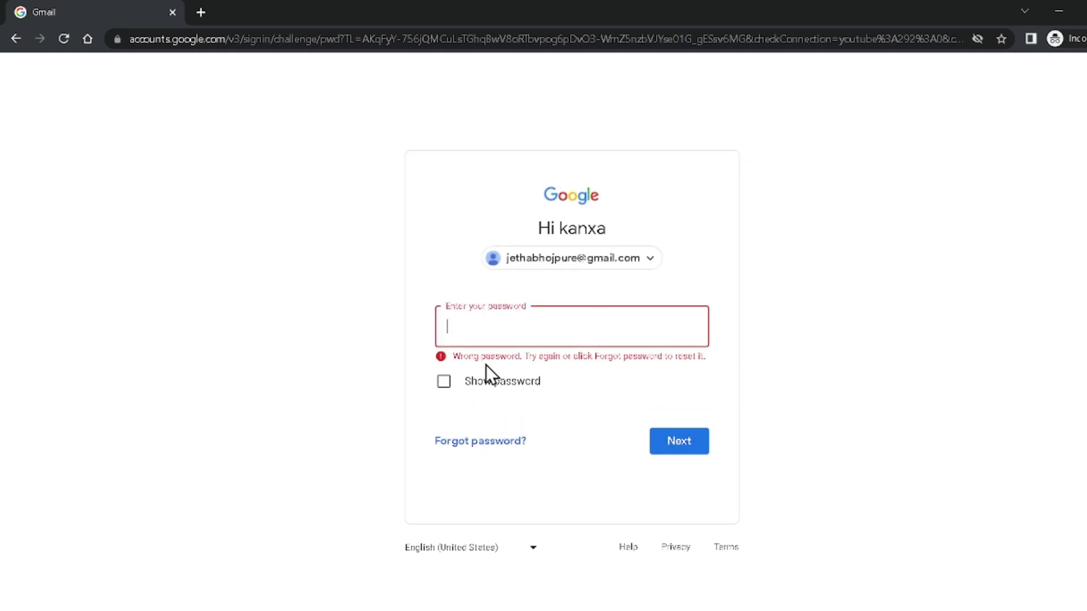
click(480, 447)
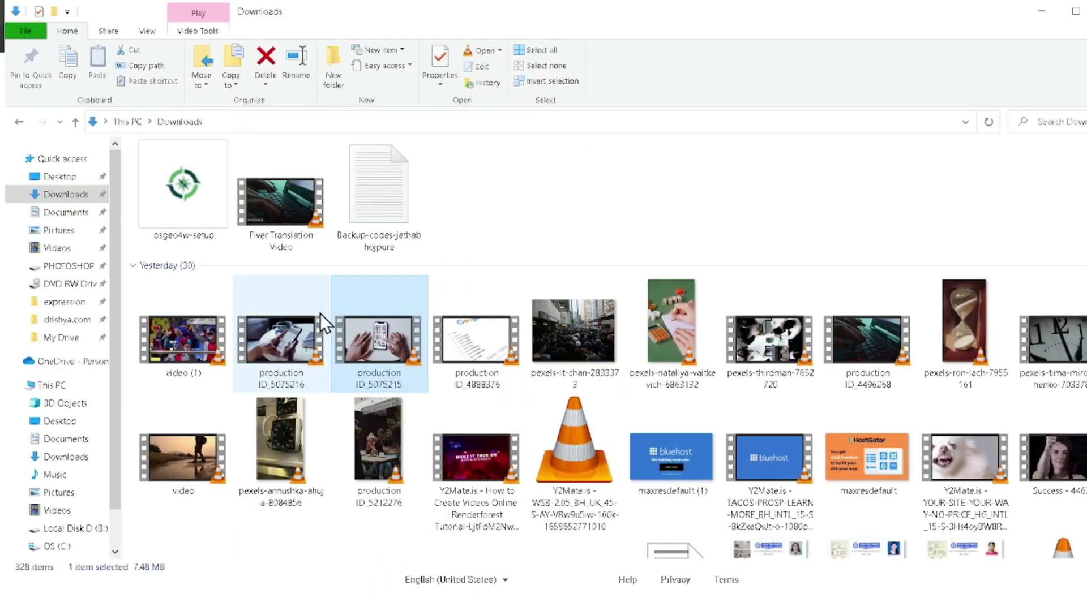
- Open the Backup-codes file in Notepad, select the second unused code, and return to Chrome
double_click(403, 200)
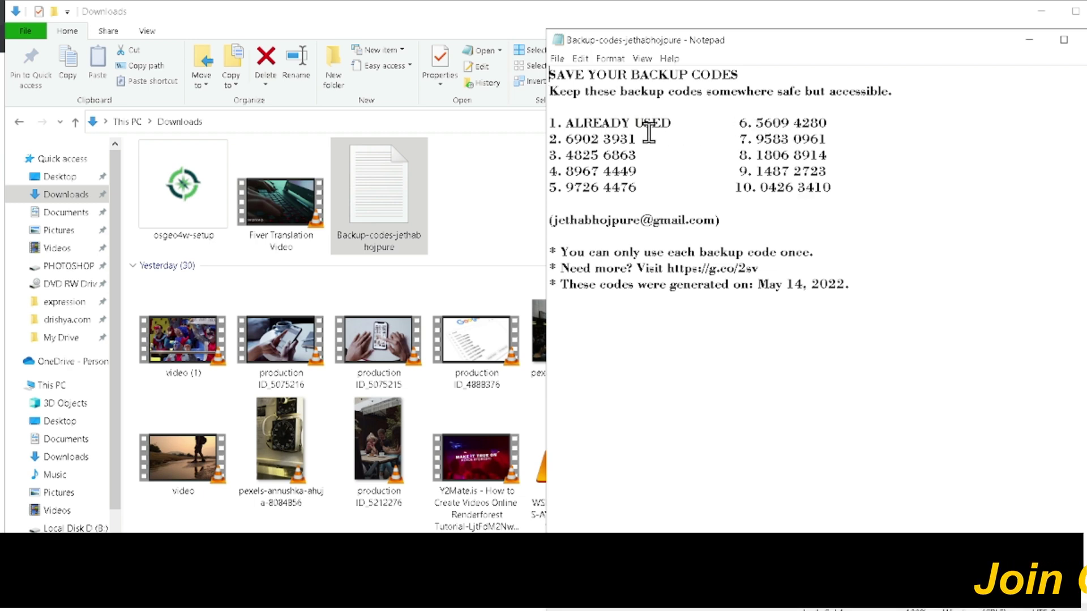
drag(568, 139, 637, 139)
key(ctrl+c)
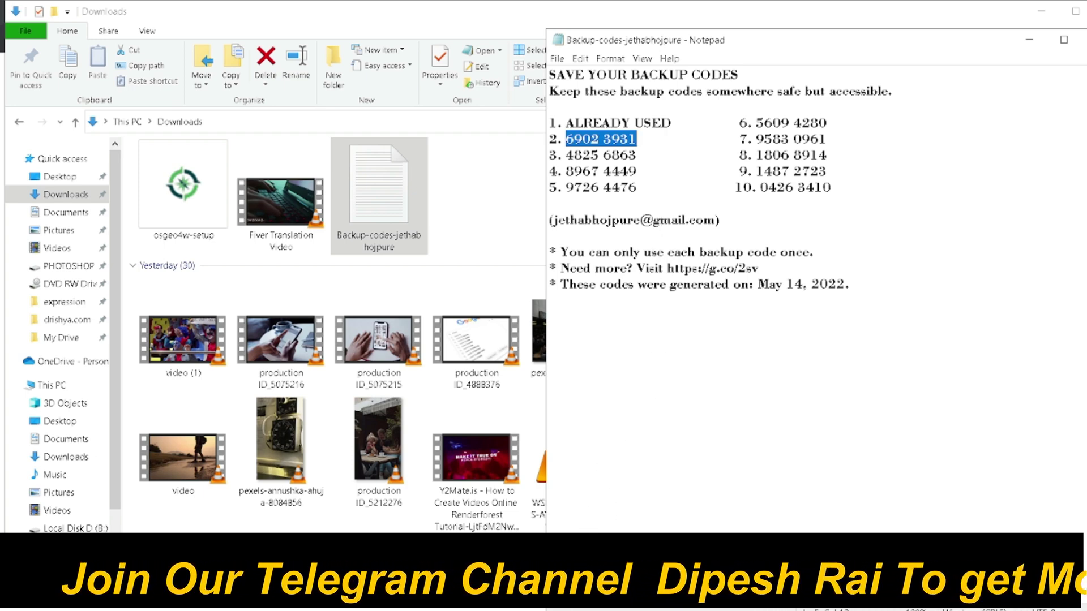
key(alt+Tab)
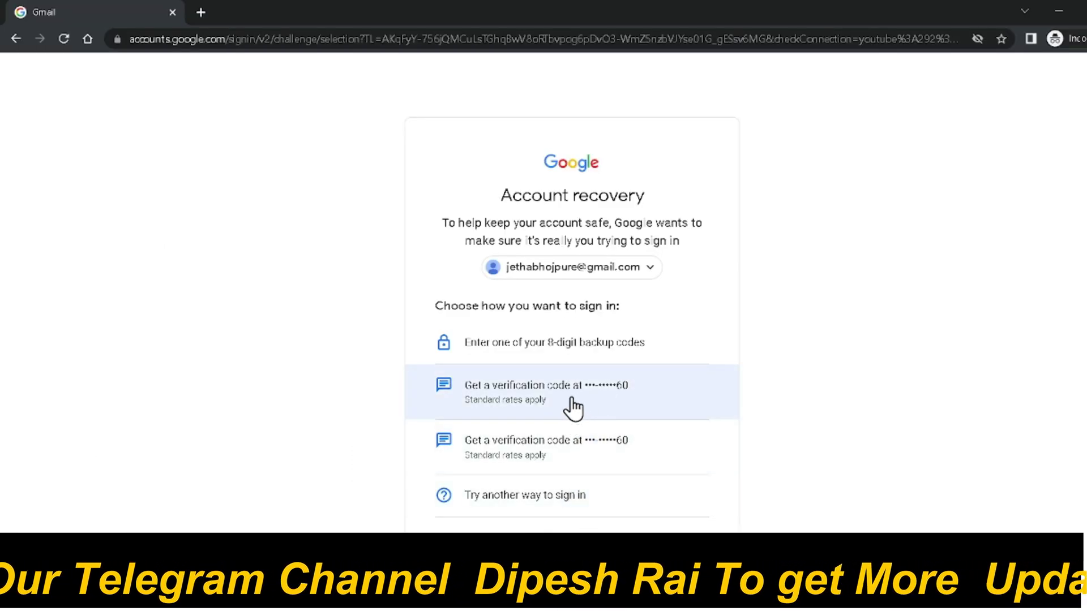
- Verify the account by pasting the copied 8-digit backup code
click(532, 348)
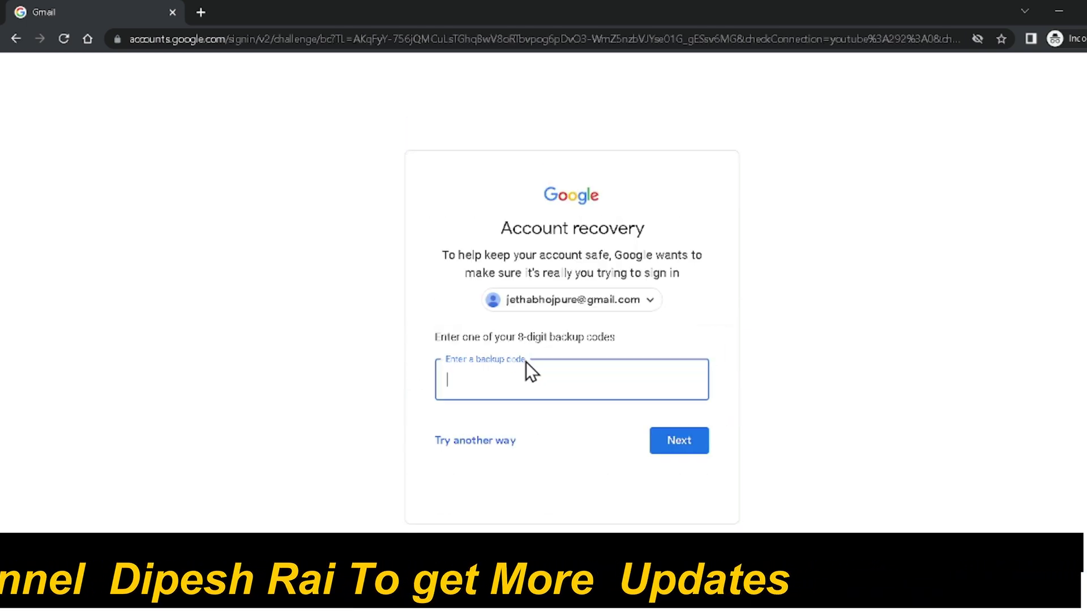
key(ctrl+v)
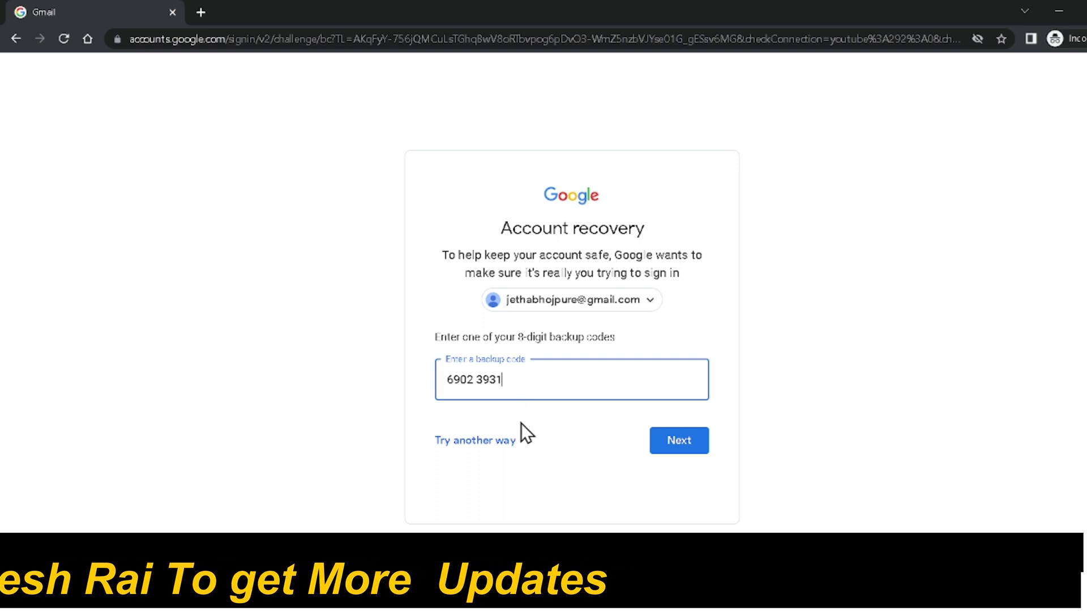
click(689, 451)
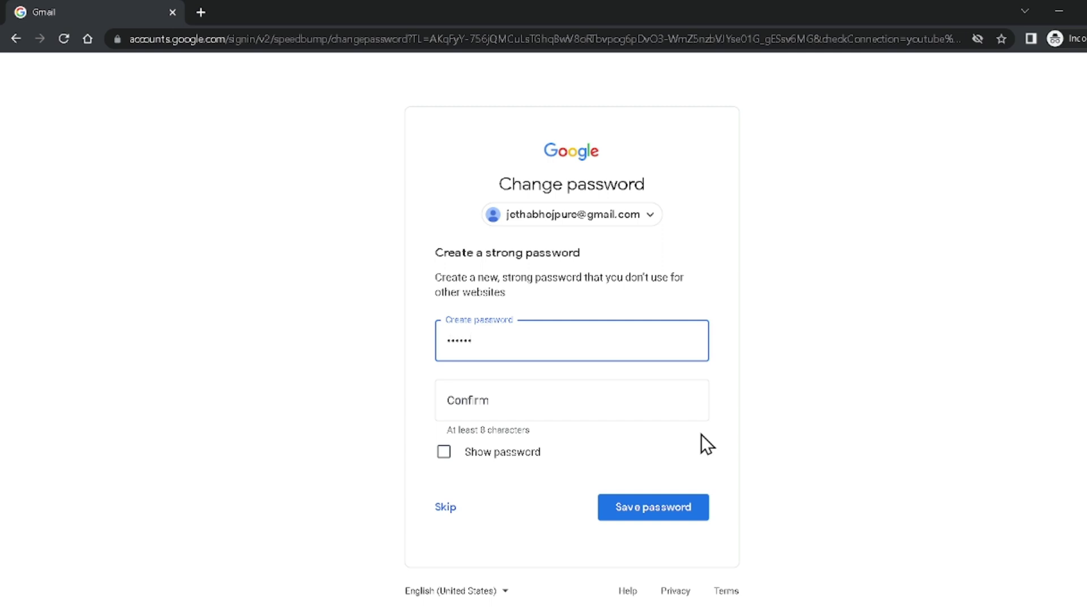
- Enter and confirm a new password, then save it
text(1)
key(Tab)
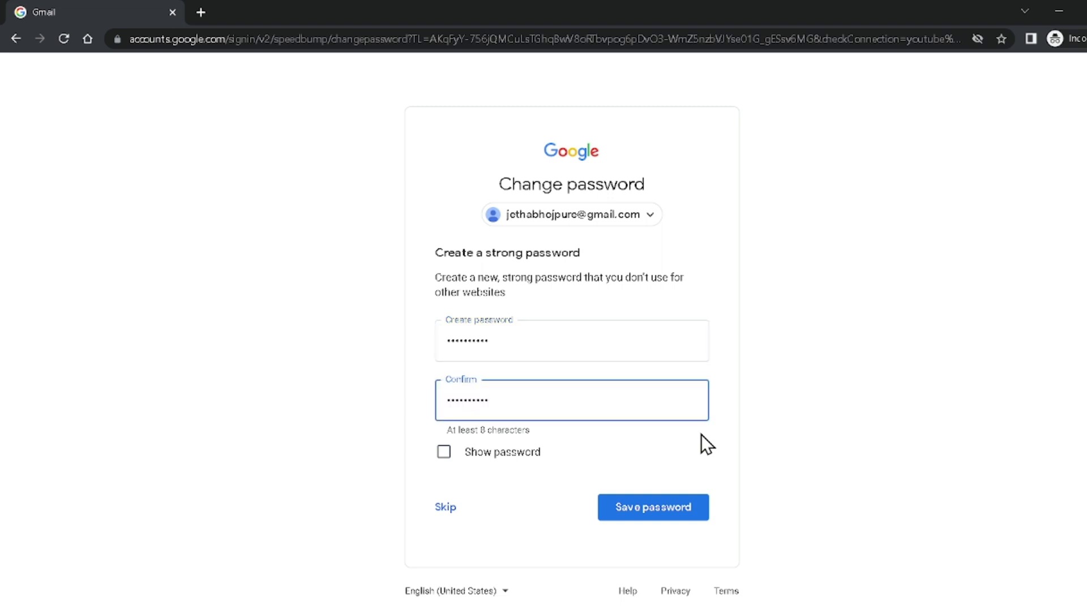
click(643, 518)
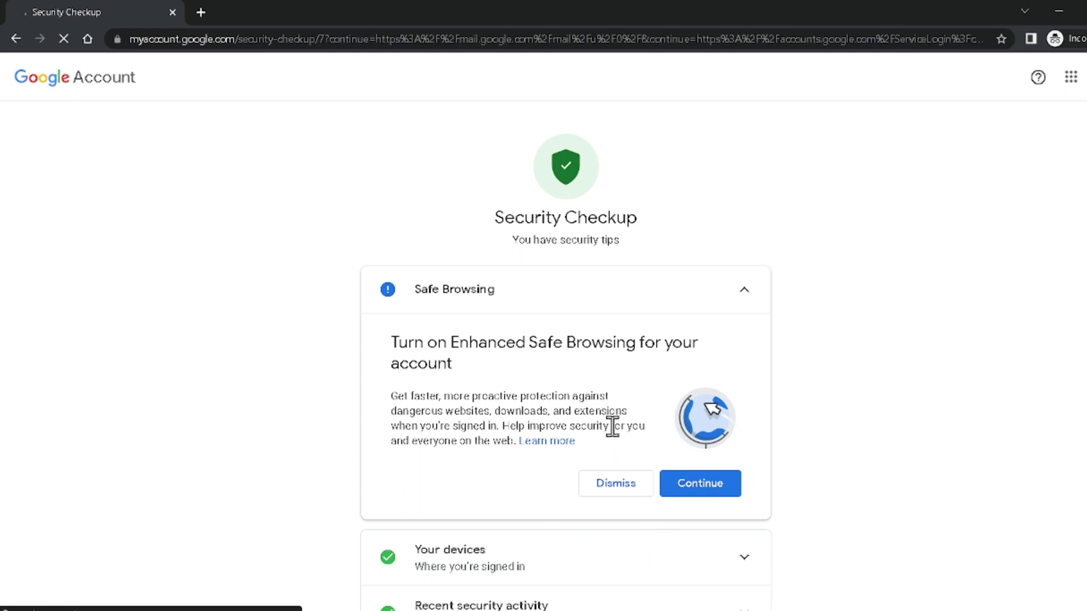
- Skip past the Security Checkup page to the Gmail inbox
scroll(611, 425, down, 3)
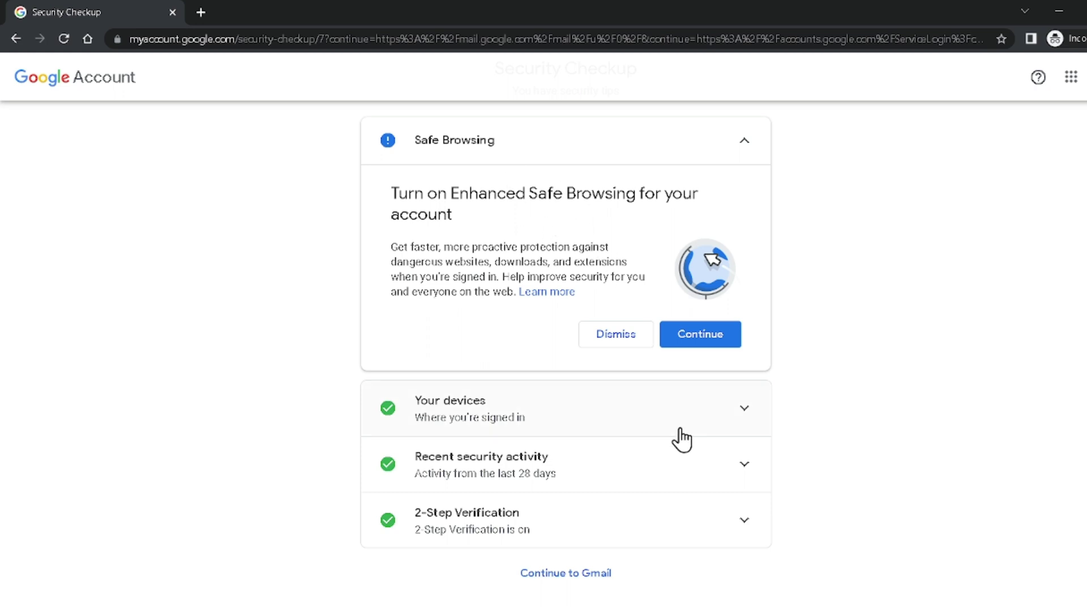
scroll(638, 481, down, 1)
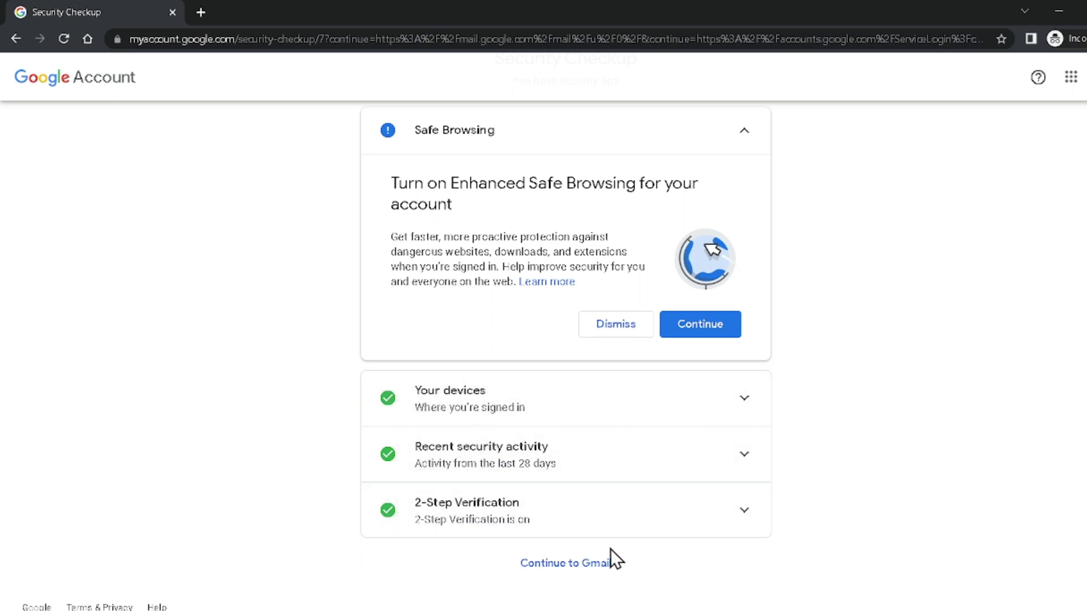
click(560, 569)
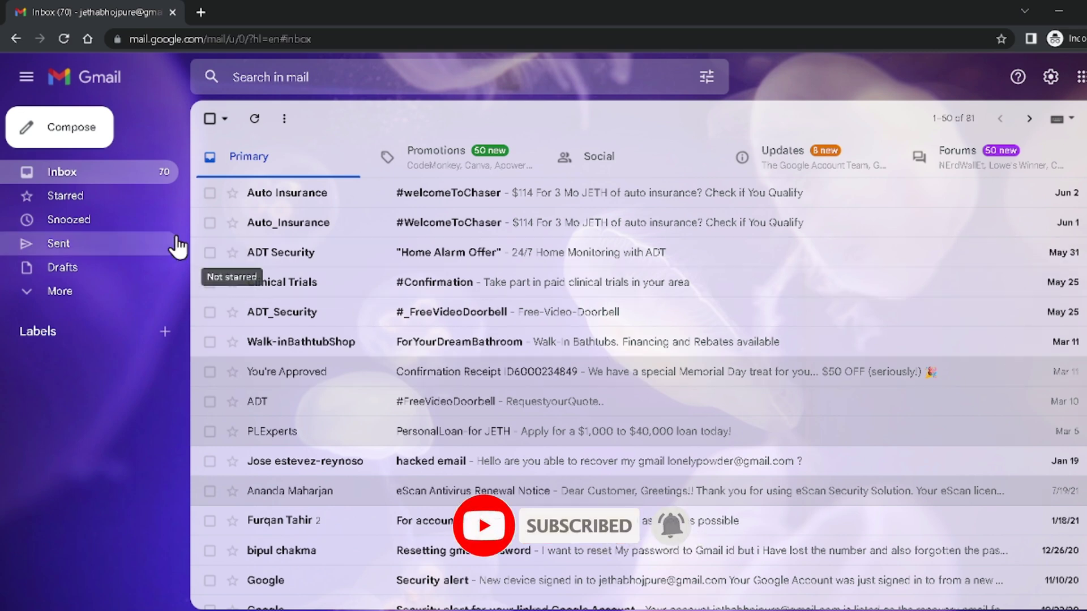
- Load myaccount.google.com in a new tab
click(201, 12)
text(mya)
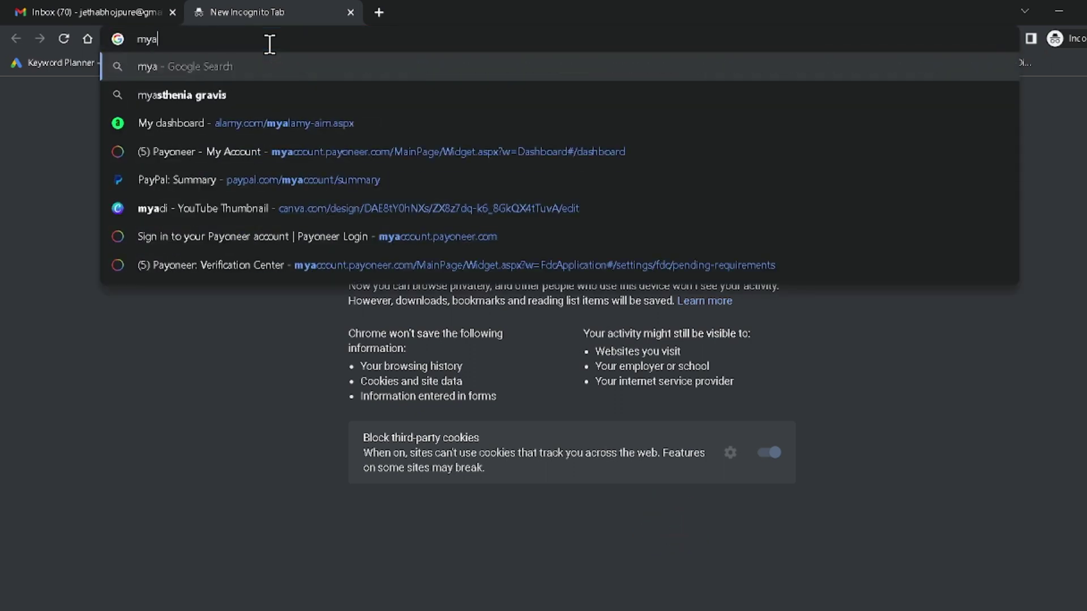
text(ccount.google.com)
key(Return)
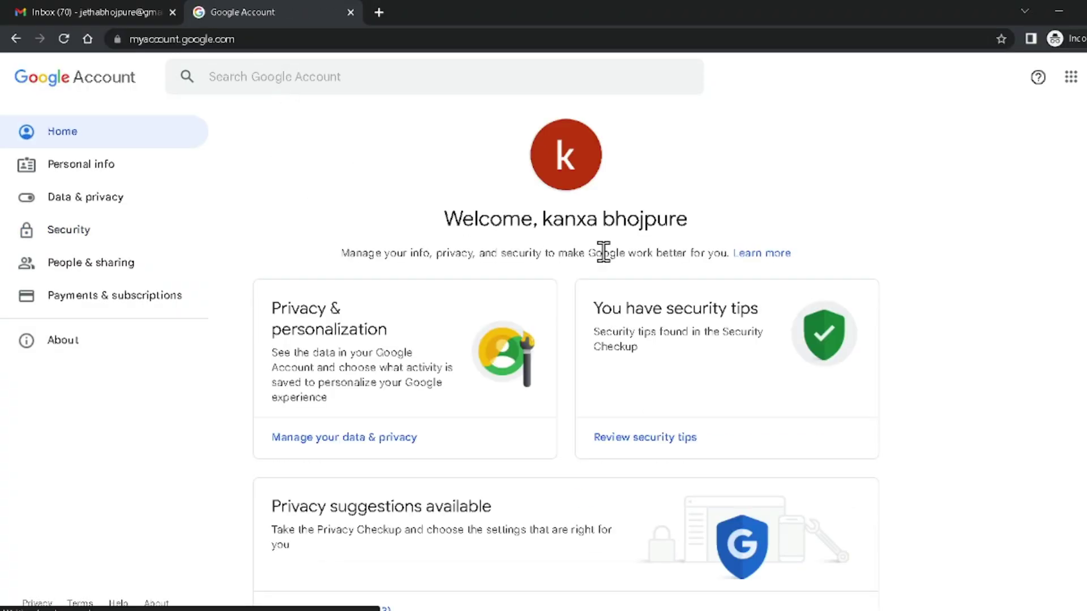
- Go to the Security settings and open 2-Step Verification
click(73, 233)
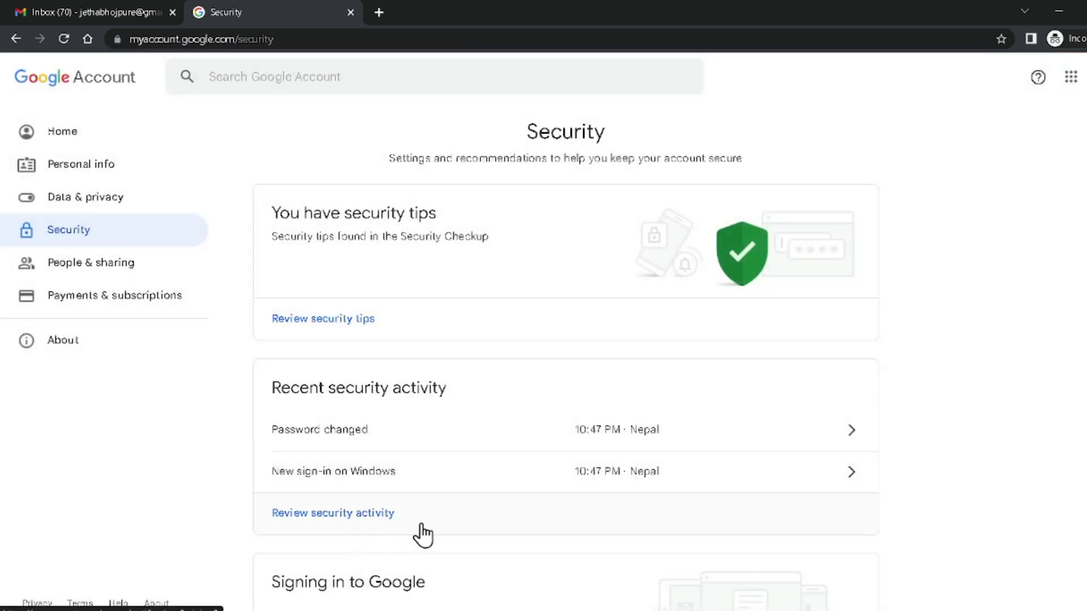
scroll(553, 518, down, 1)
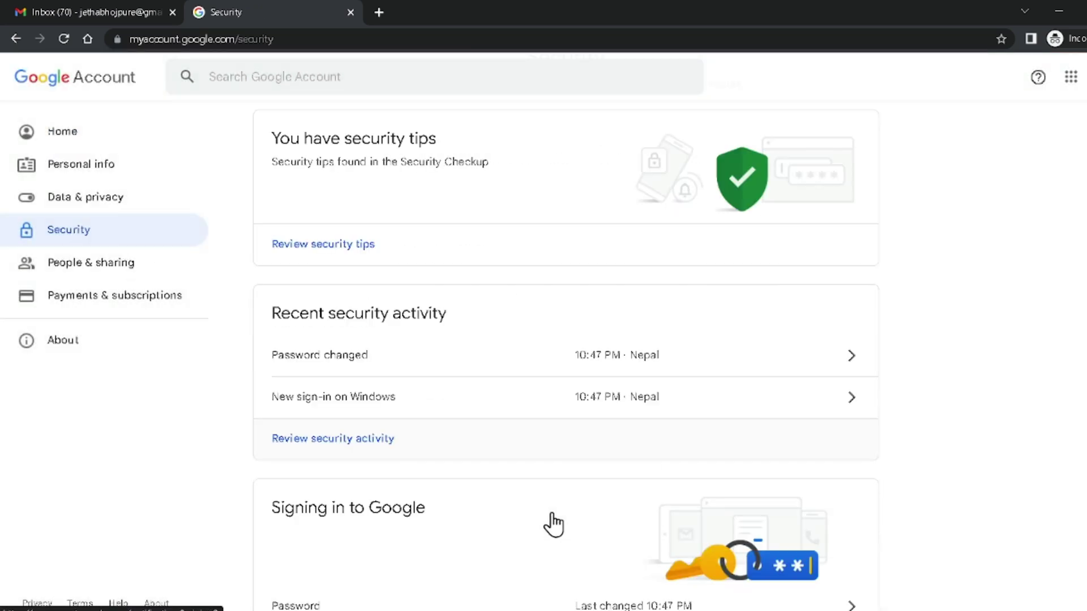
scroll(553, 514, down, 1)
scroll(552, 515, down, 1)
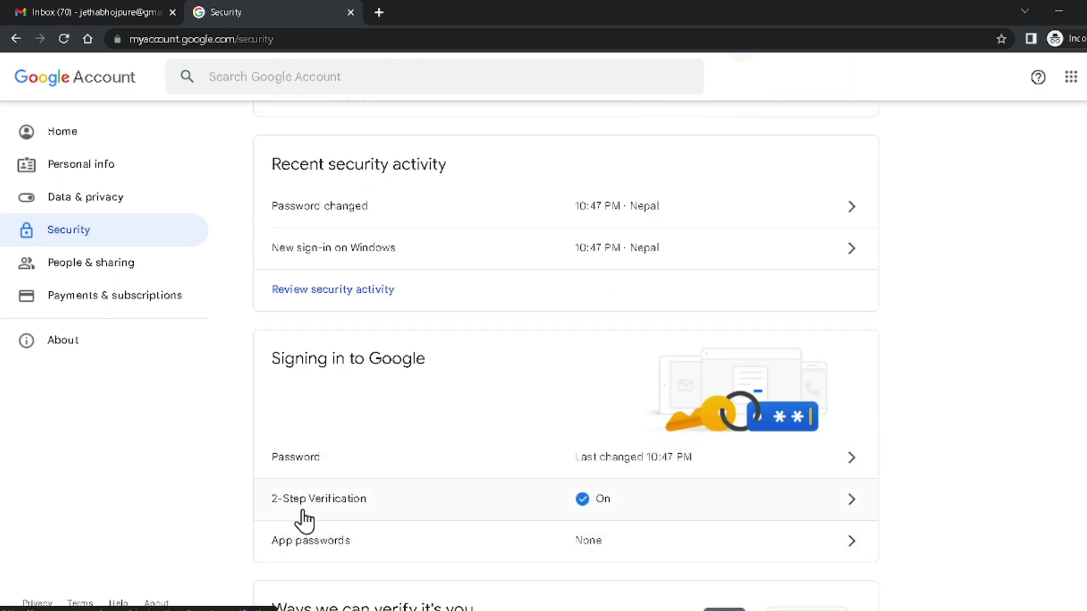
click(697, 505)
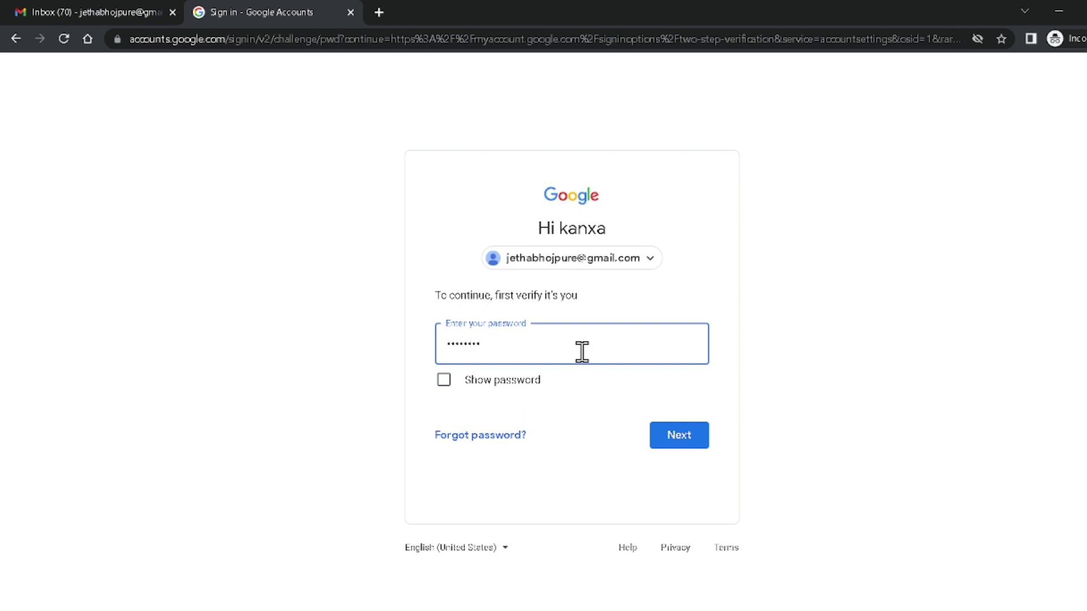
- Confirm the password, open Backup codes showing 9 remaining, and download the codes
key(Return)
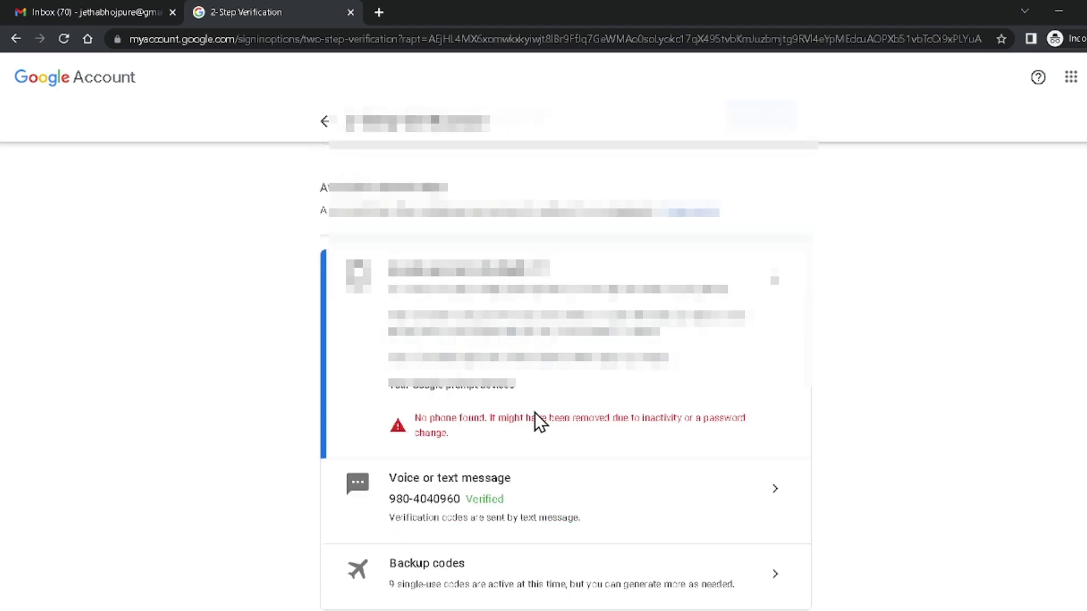
scroll(535, 420, down, 4)
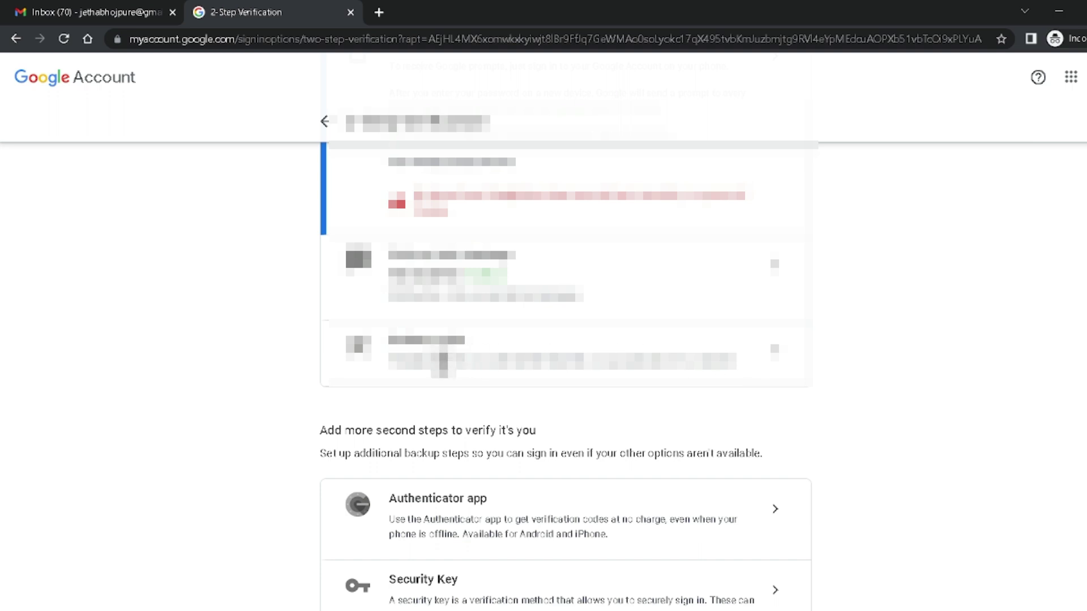
click(767, 357)
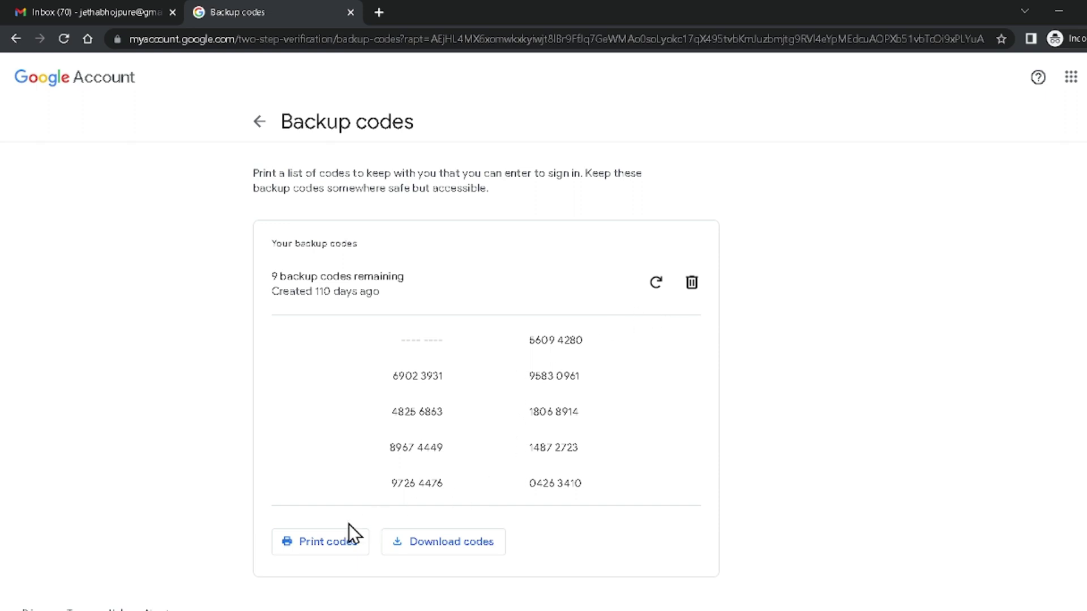
click(430, 548)
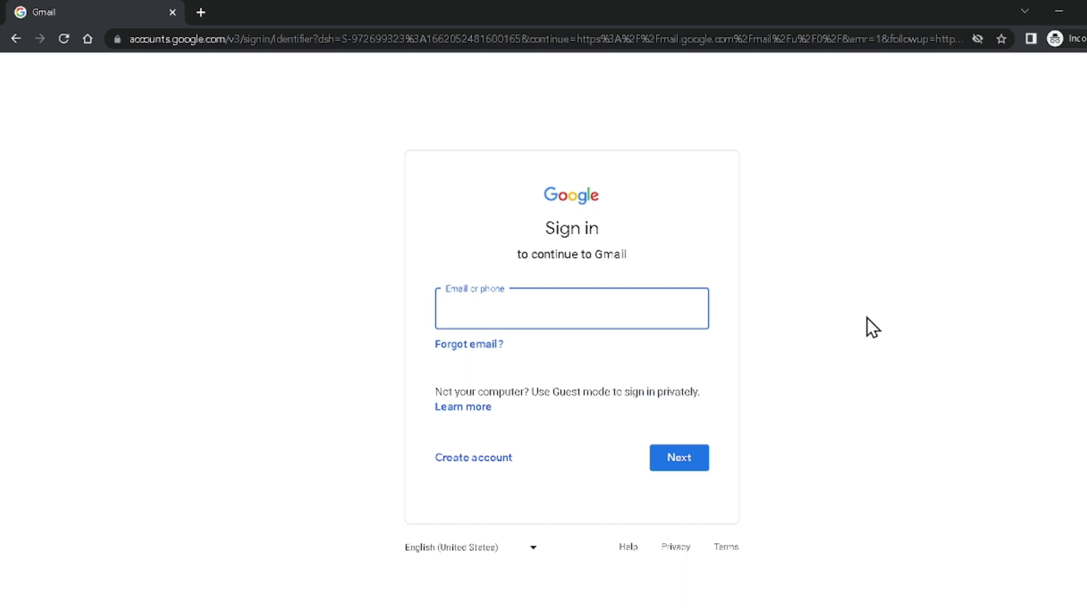
- Search 'popular web browsers' in a new tab, then return to the Gmail sign-in email field
click(203, 10)
text(web)
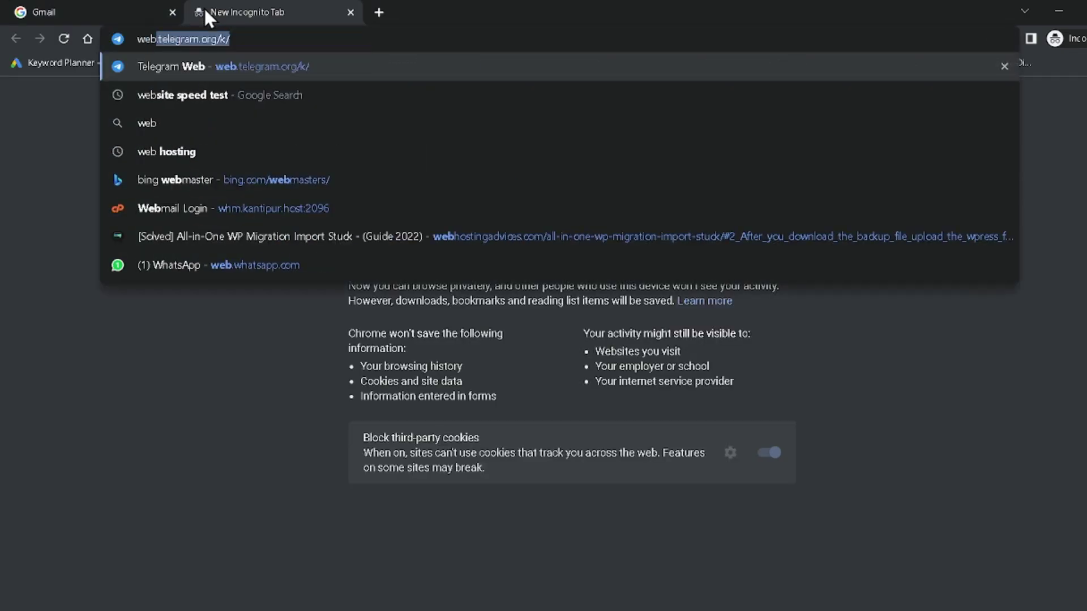
key(BackSpace)
key(BackSpace)
key(BackSpace)
key(BackSpace)
text(popul)
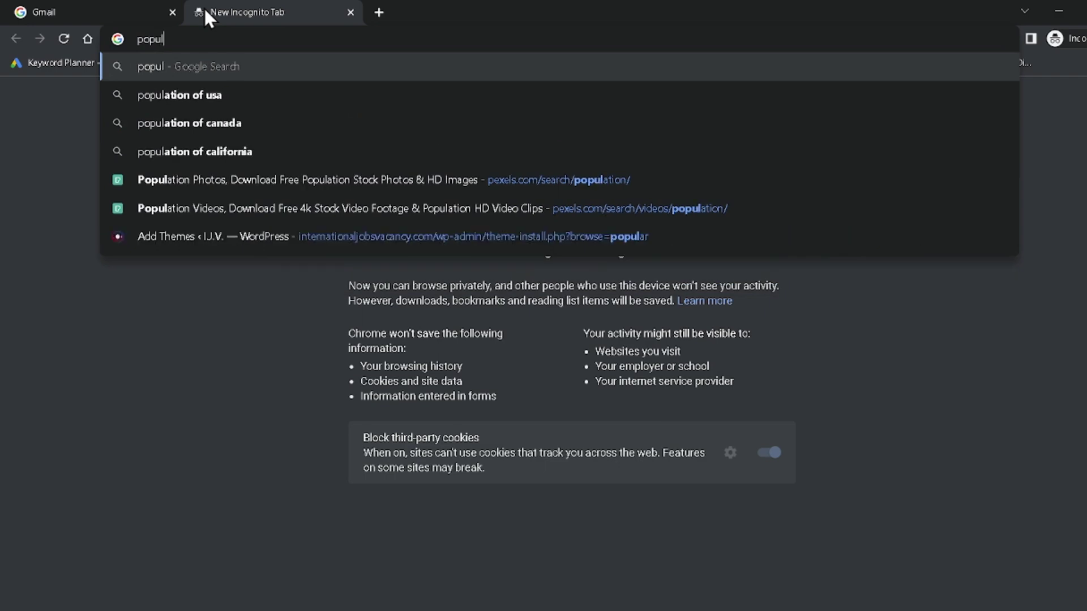
text(ar web browsers)
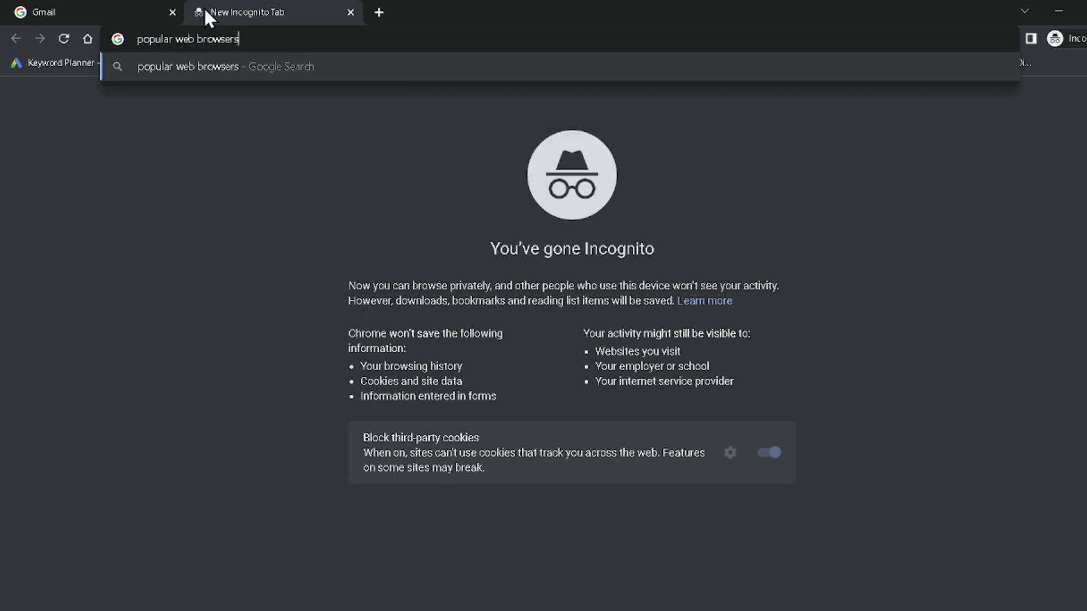
key(Return)
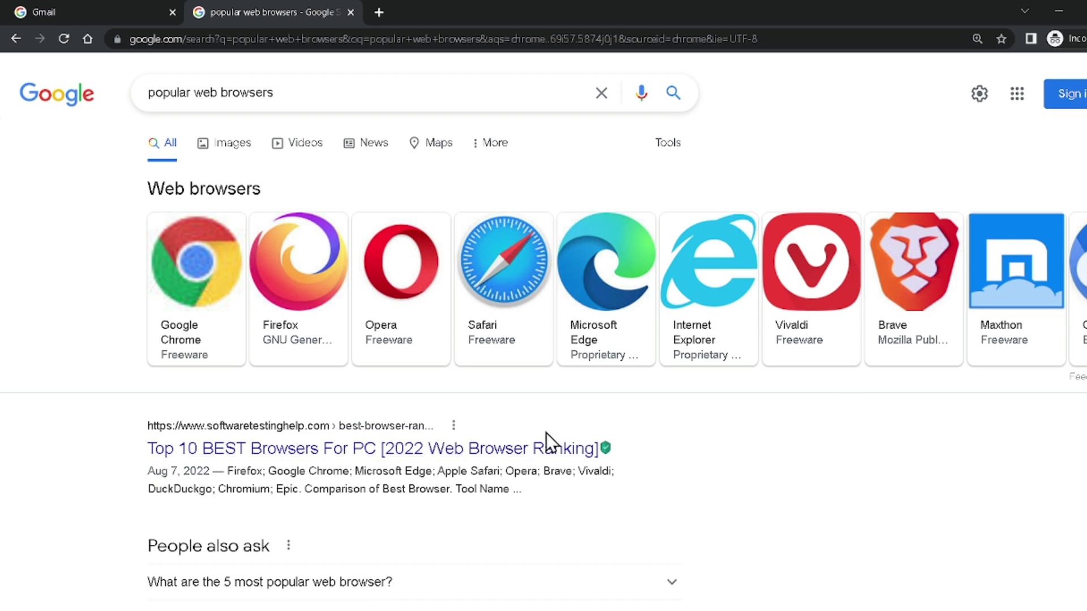
click(85, 5)
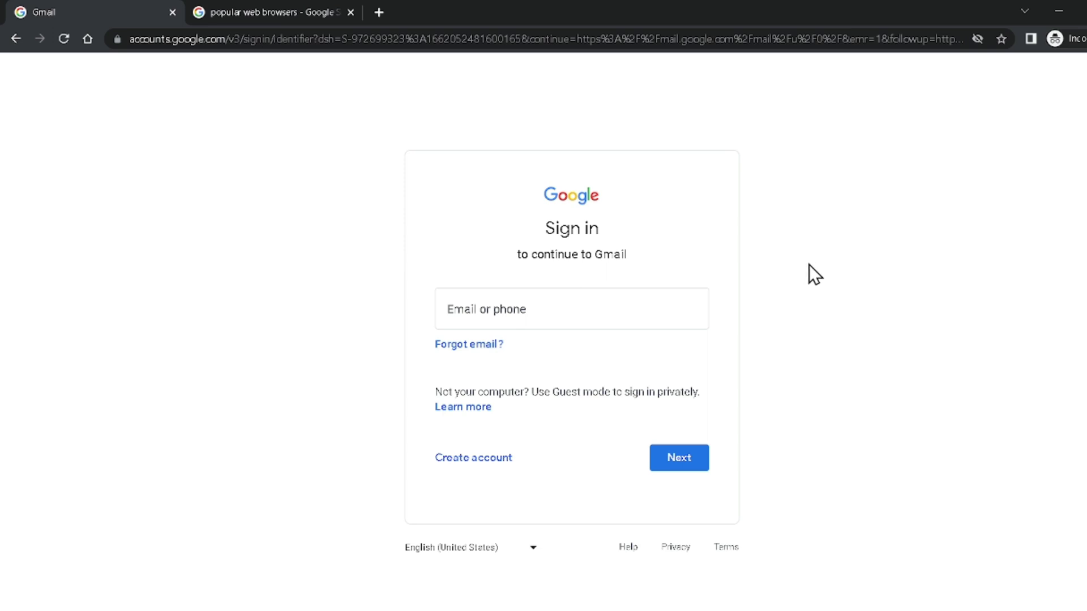
click(594, 326)
key(alt+f)
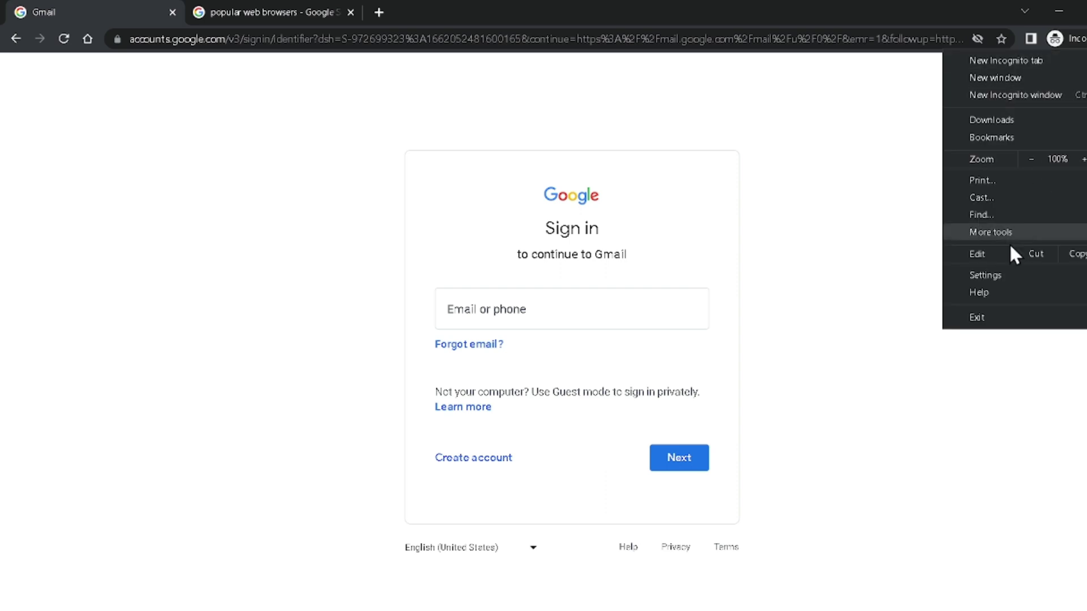
click(996, 281)
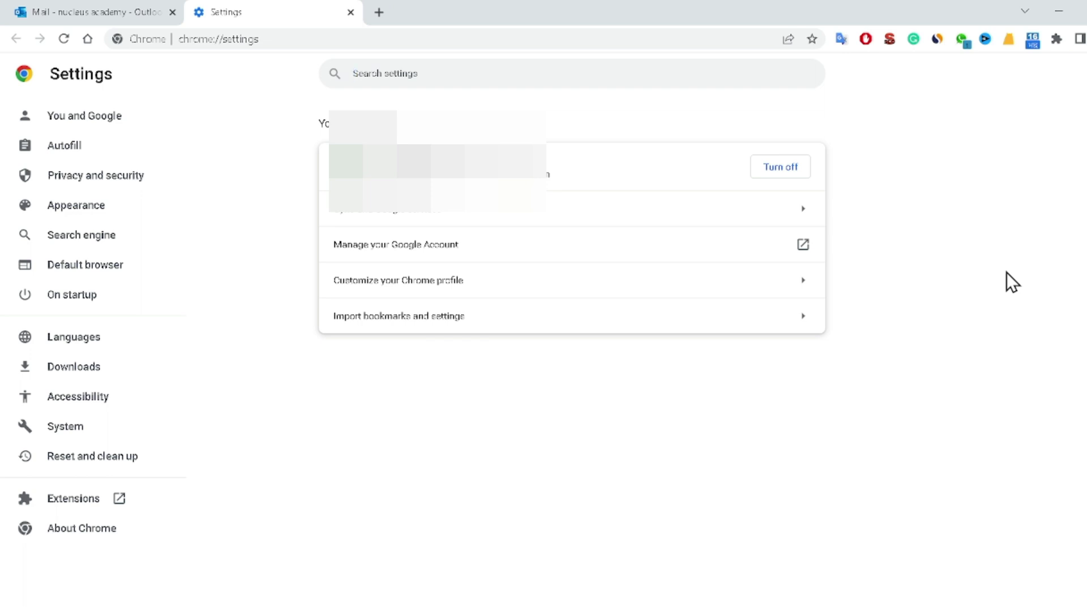
click(123, 156)
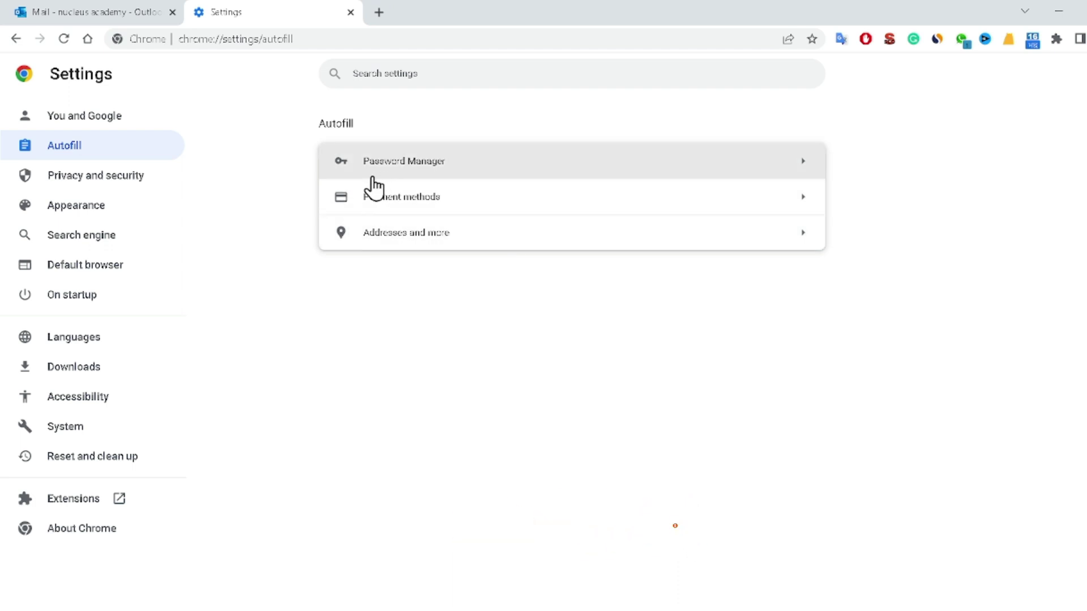
click(443, 168)
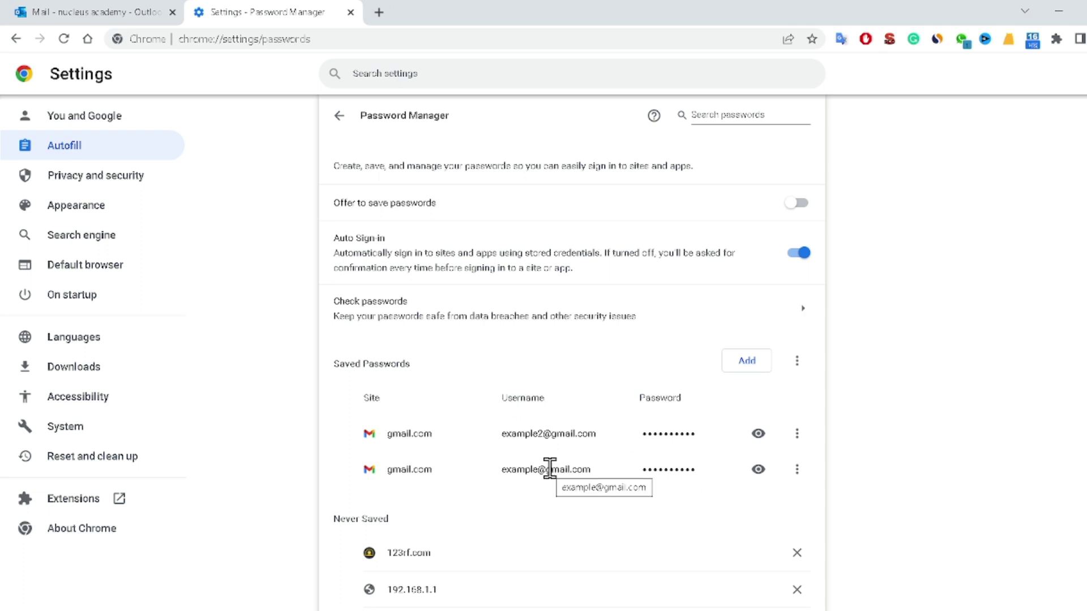
scroll(546, 467, down, 5)
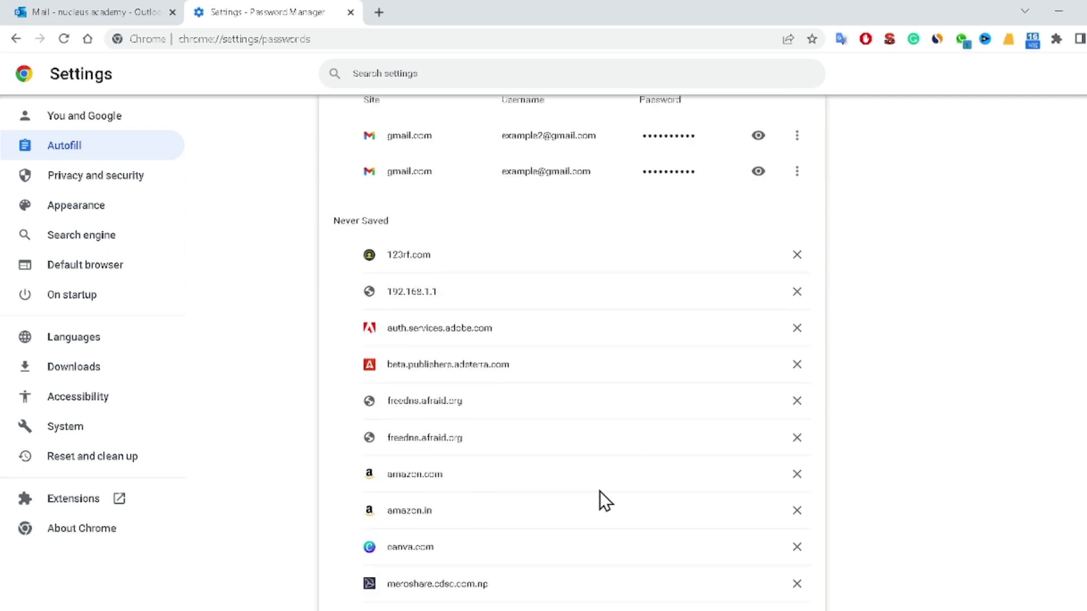
scroll(600, 493, up, 5)
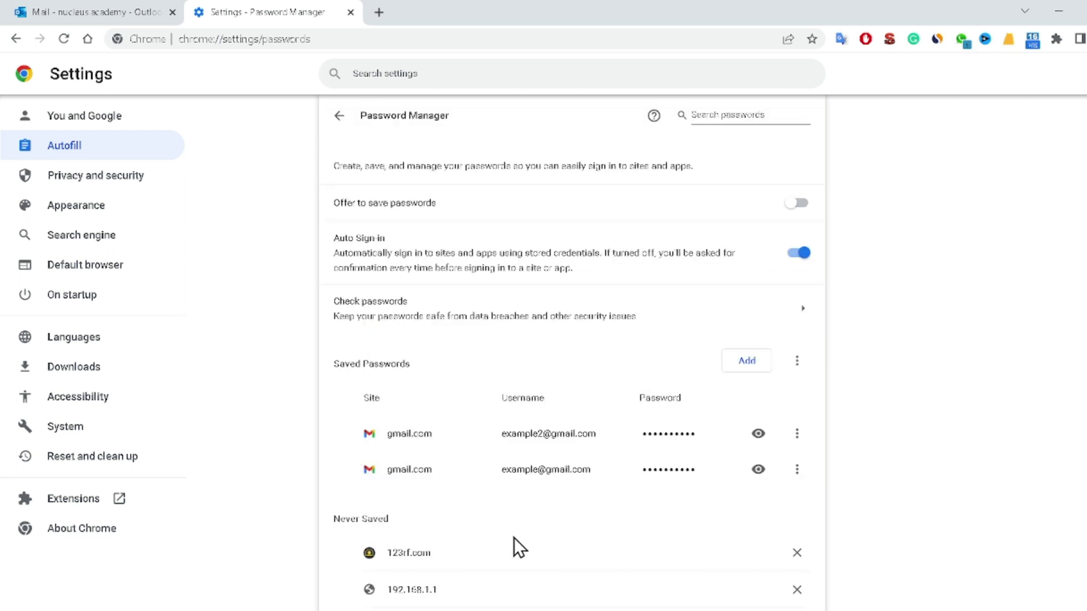
drag(334, 365, 437, 367)
click(478, 373)
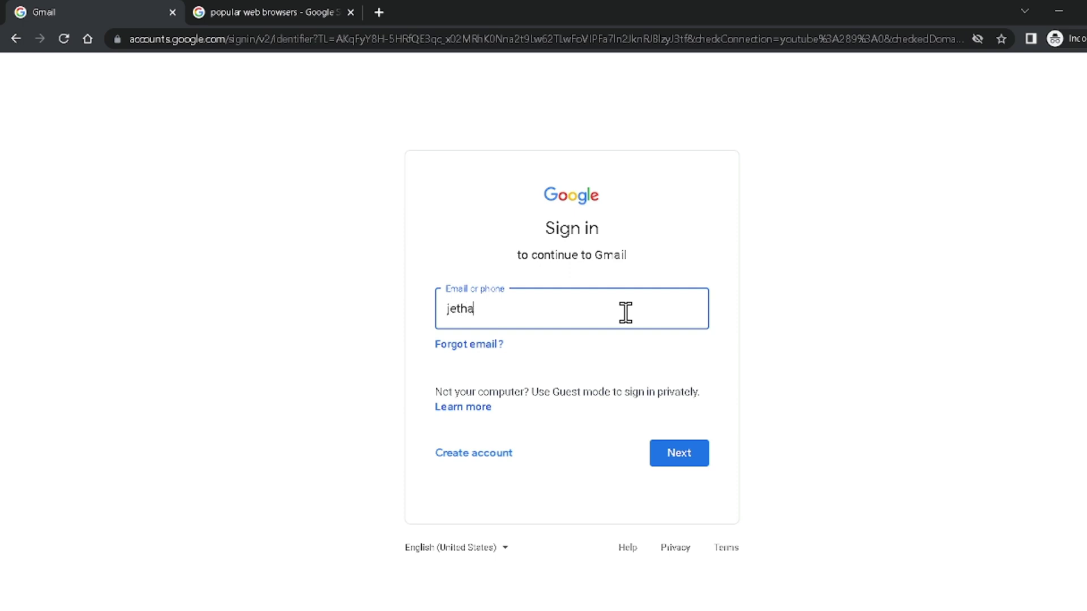
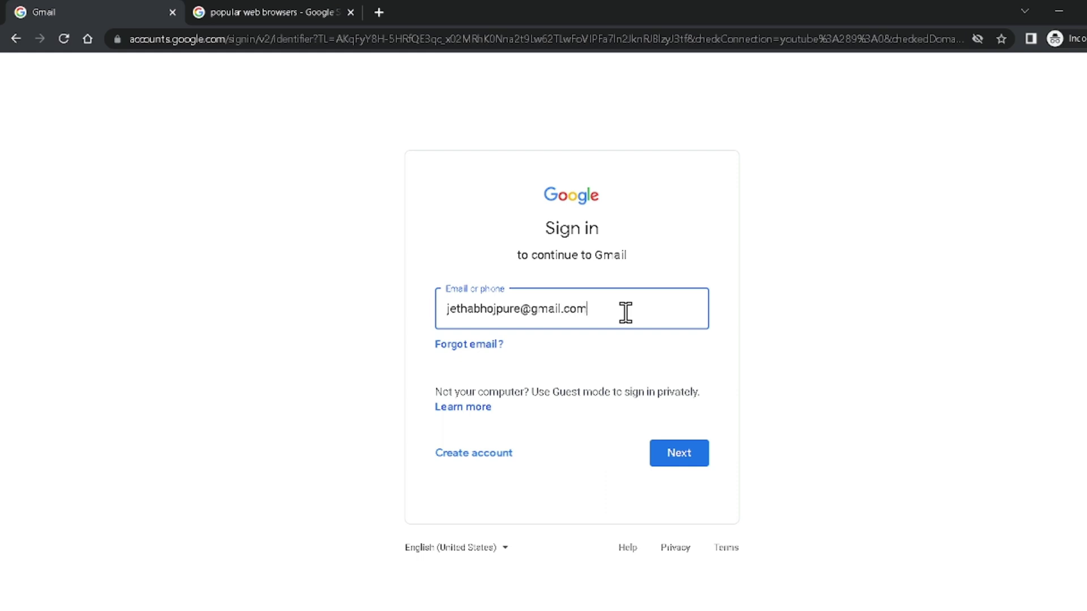
- Enter the account's email address, try a password, and start Forgot password recovery
key(Return)
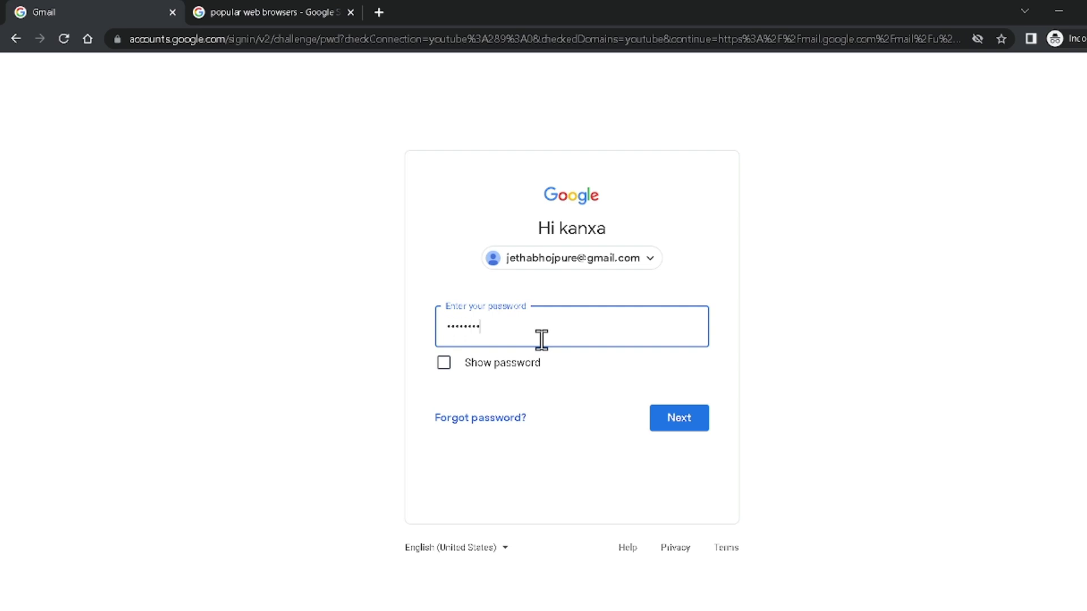
click(679, 423)
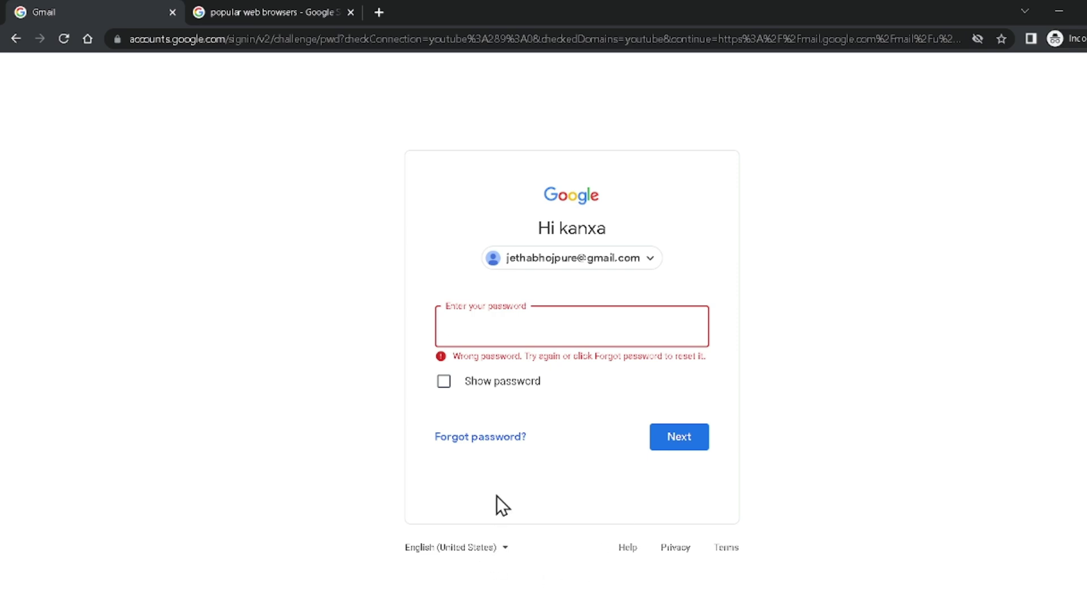
click(487, 439)
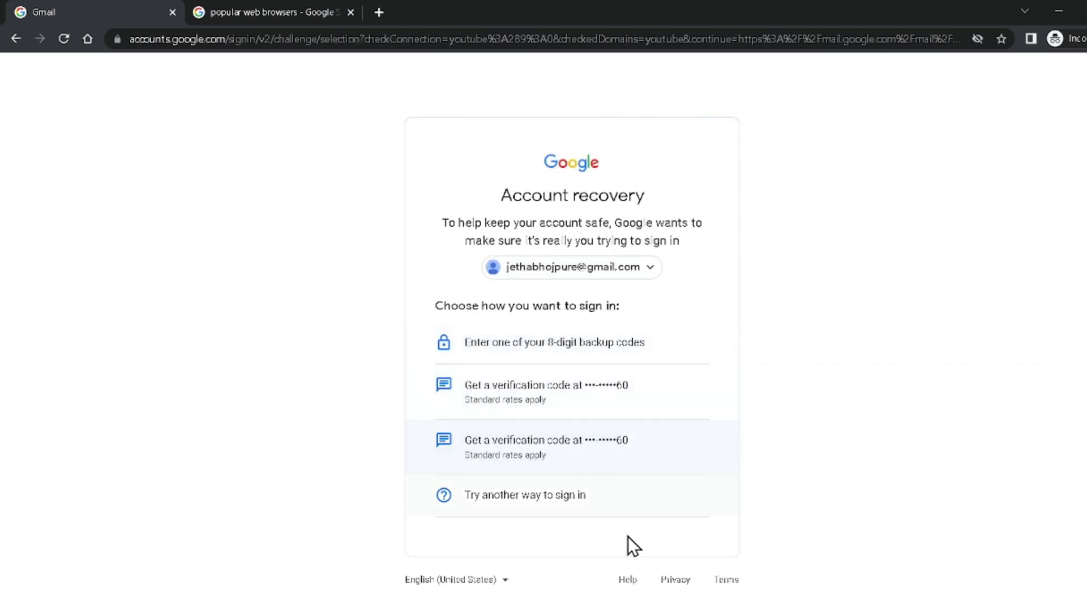
- Verify the account with the 6-digit code sent by text message
click(594, 409)
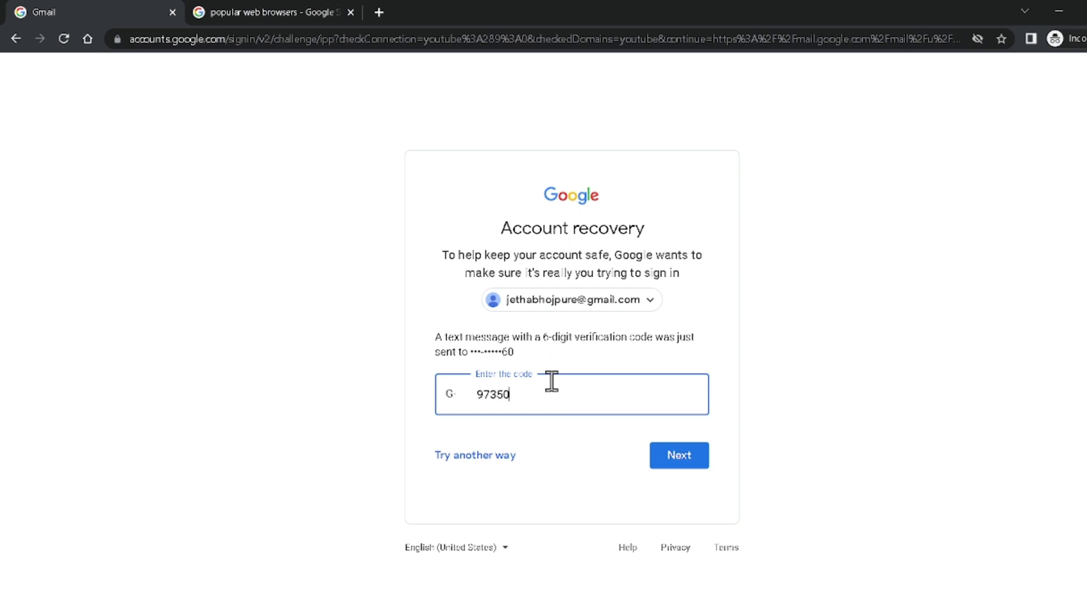
click(671, 459)
click(671, 458)
click(643, 396)
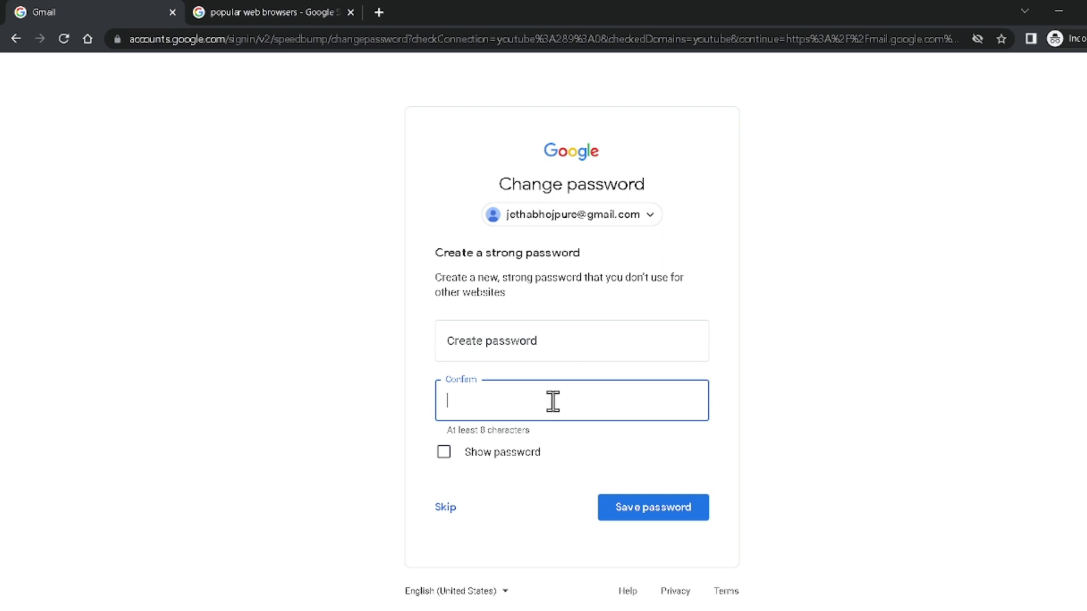
- Save the new password and continue past the Security Checkup to Gmail
click(527, 355)
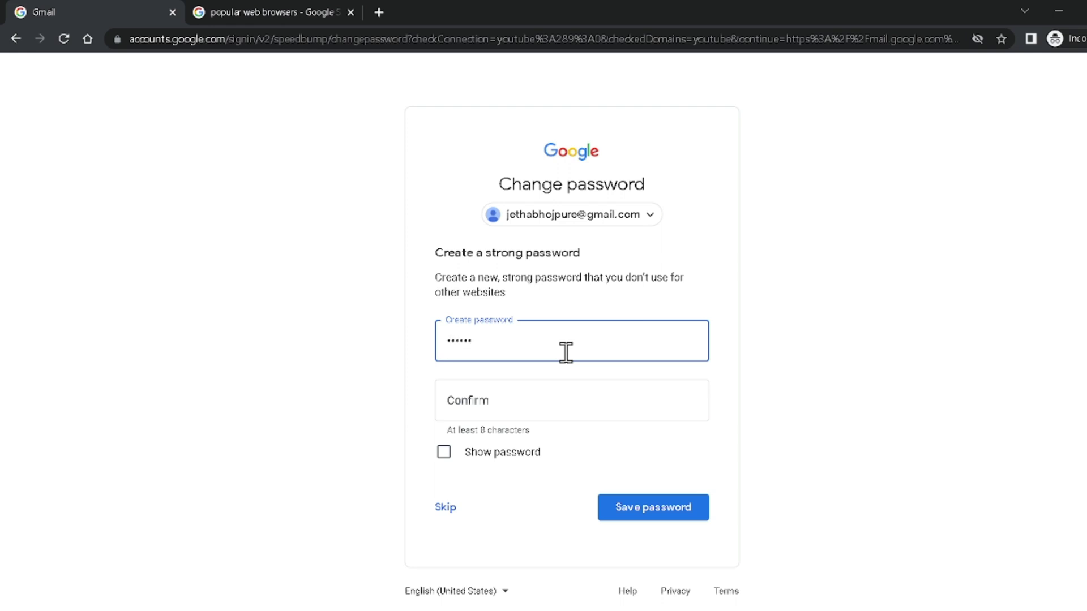
click(634, 508)
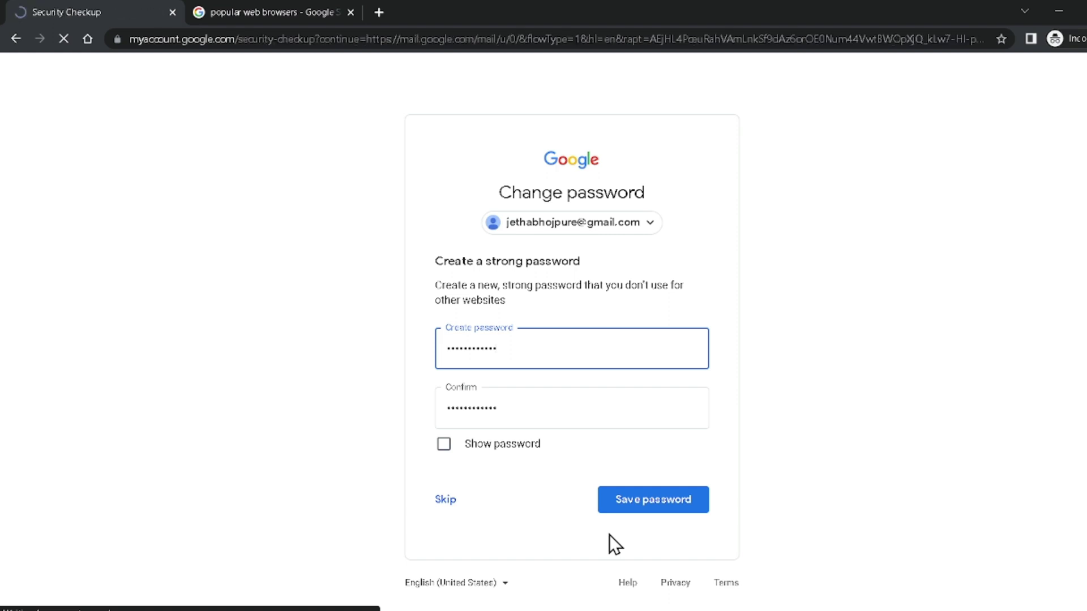
scroll(602, 491, down, 3)
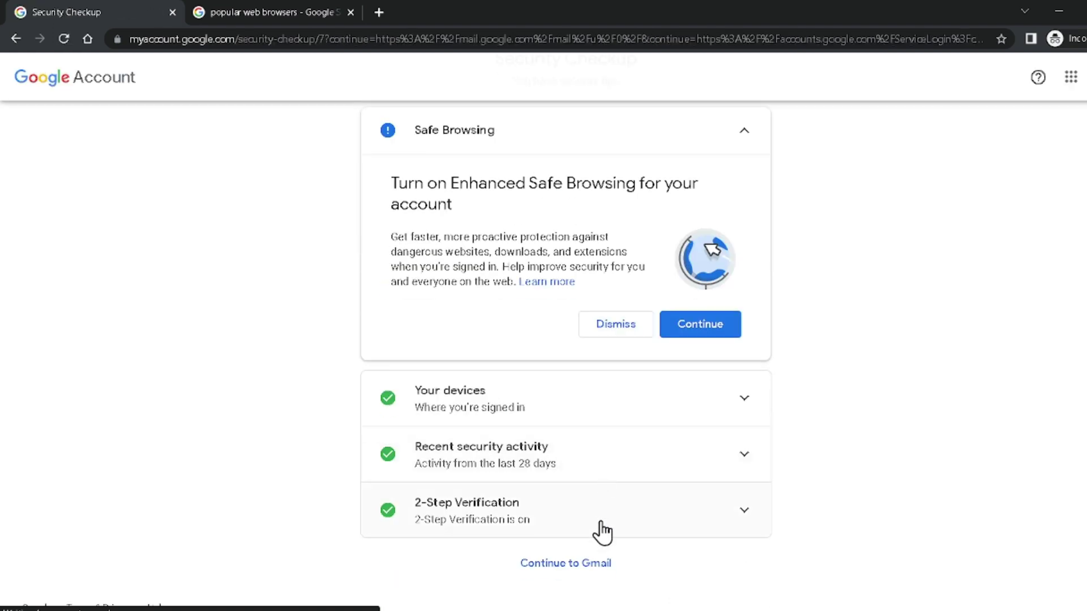
click(547, 566)
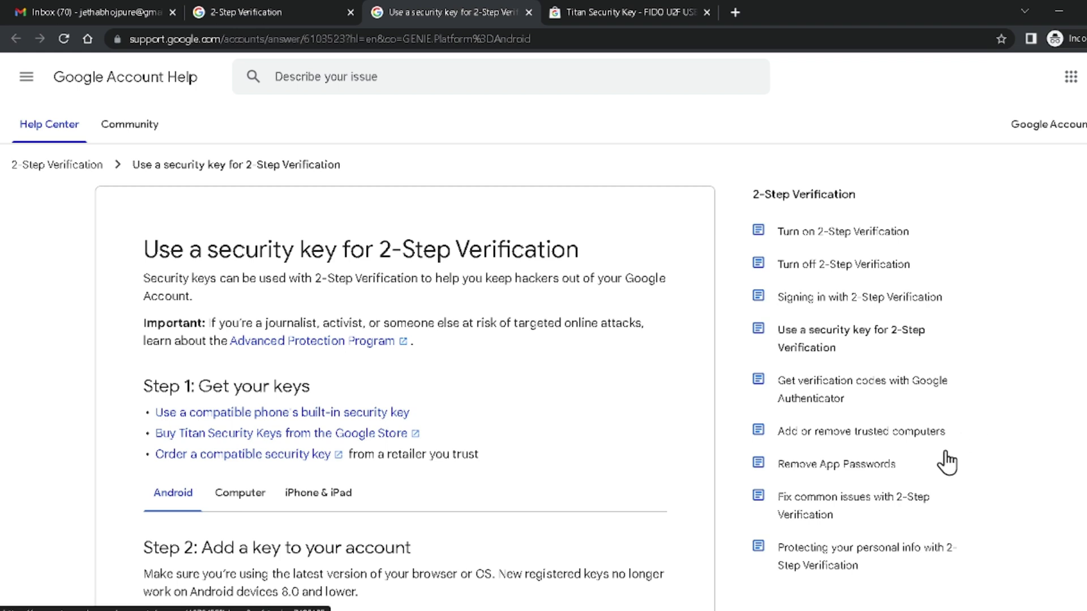
- Highlight the help article's title, then browse the Titan Security Key store page
drag(208, 250, 419, 249)
click(331, 279)
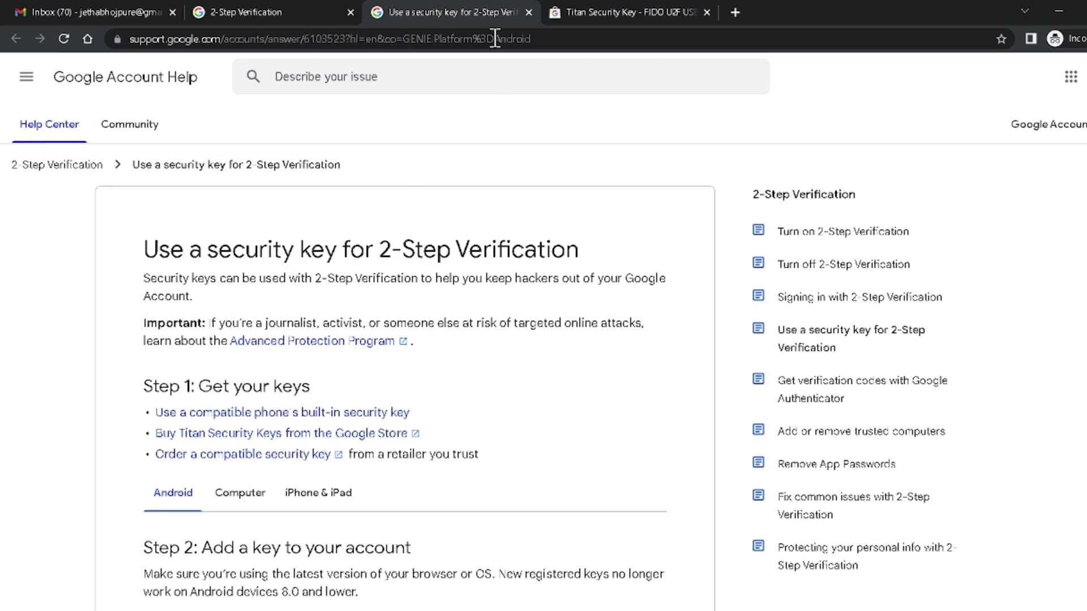
click(594, 4)
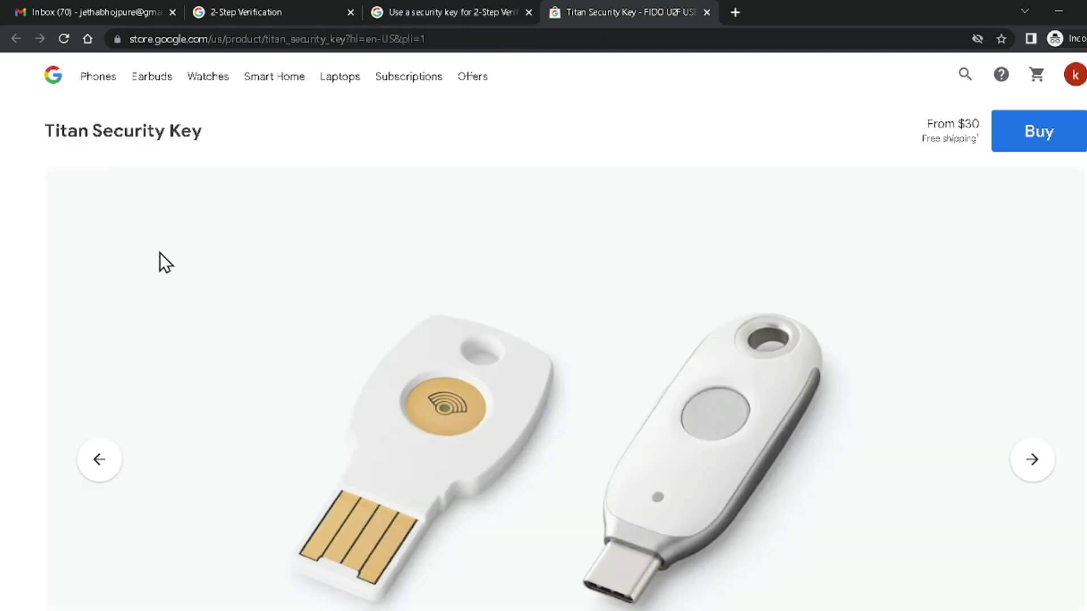
drag(44, 129, 445, 186)
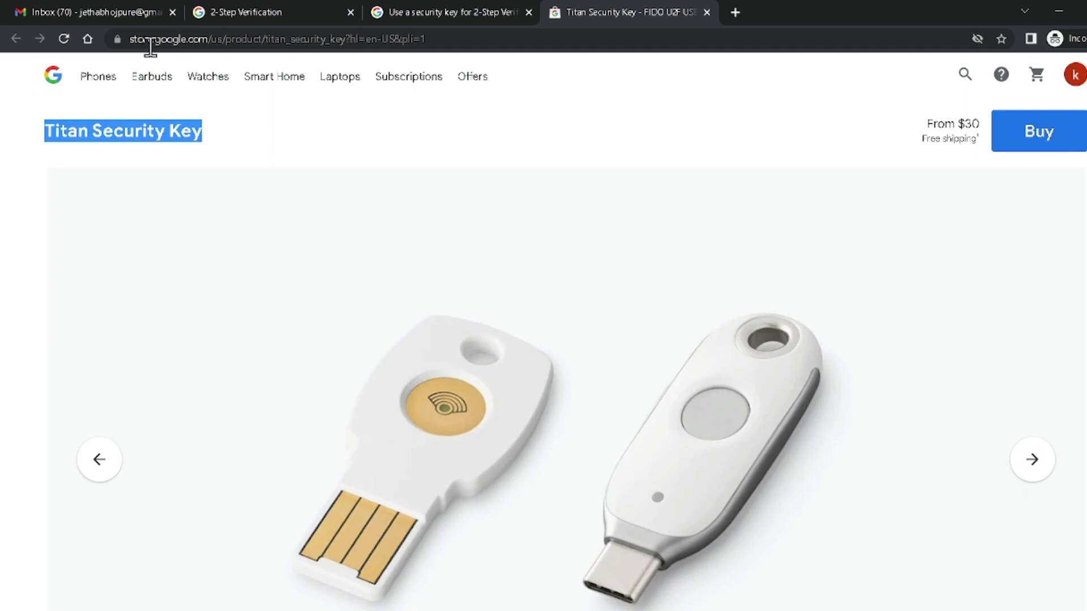
scroll(755, 521, down, 6)
scroll(755, 522, down, 8)
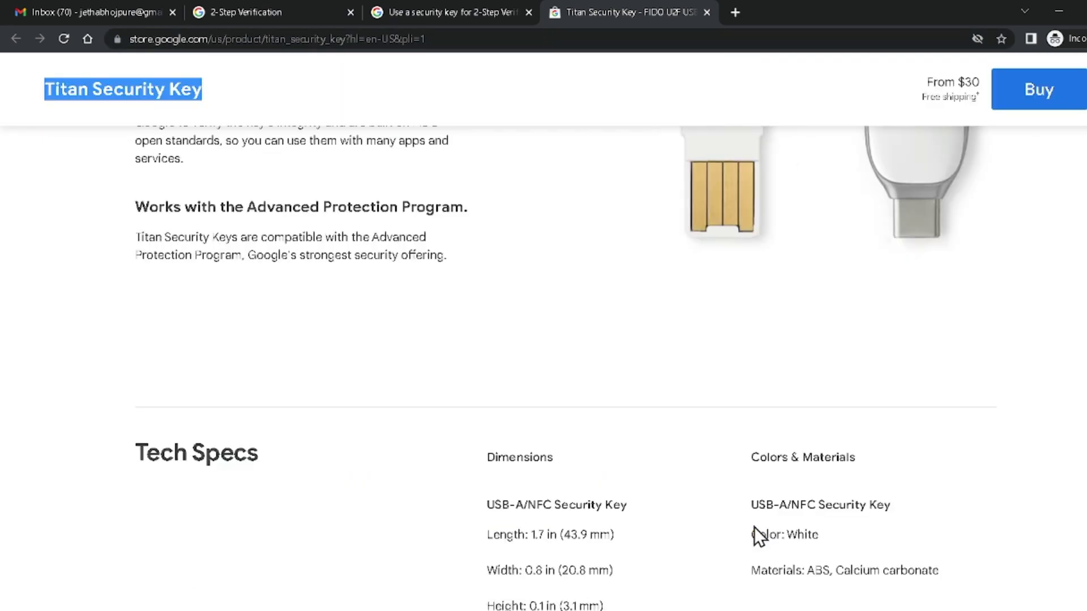
scroll(753, 527, down, 5)
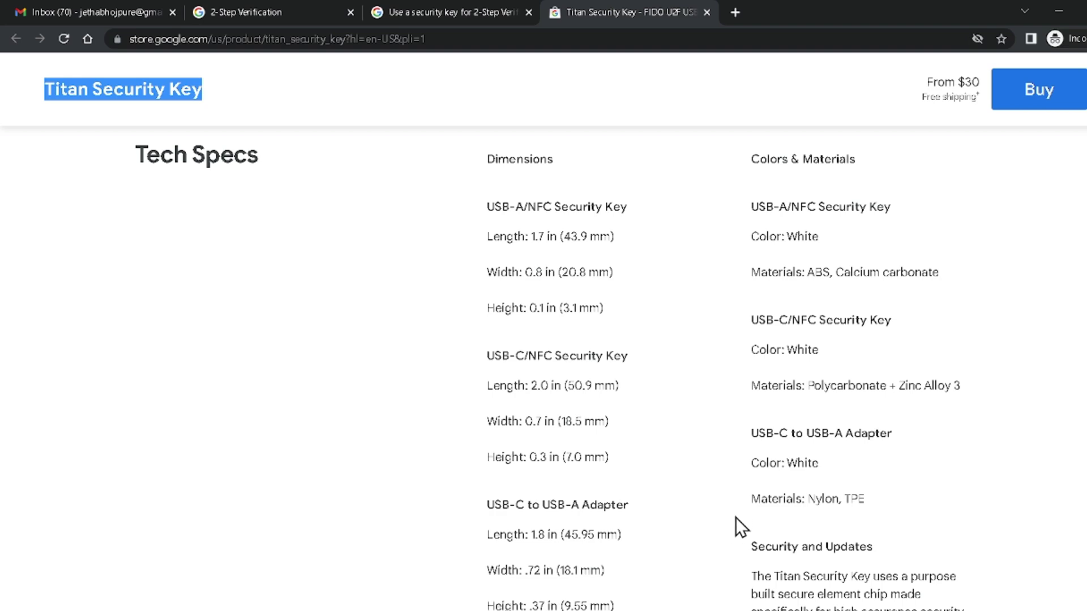
scroll(736, 518, up, 15)
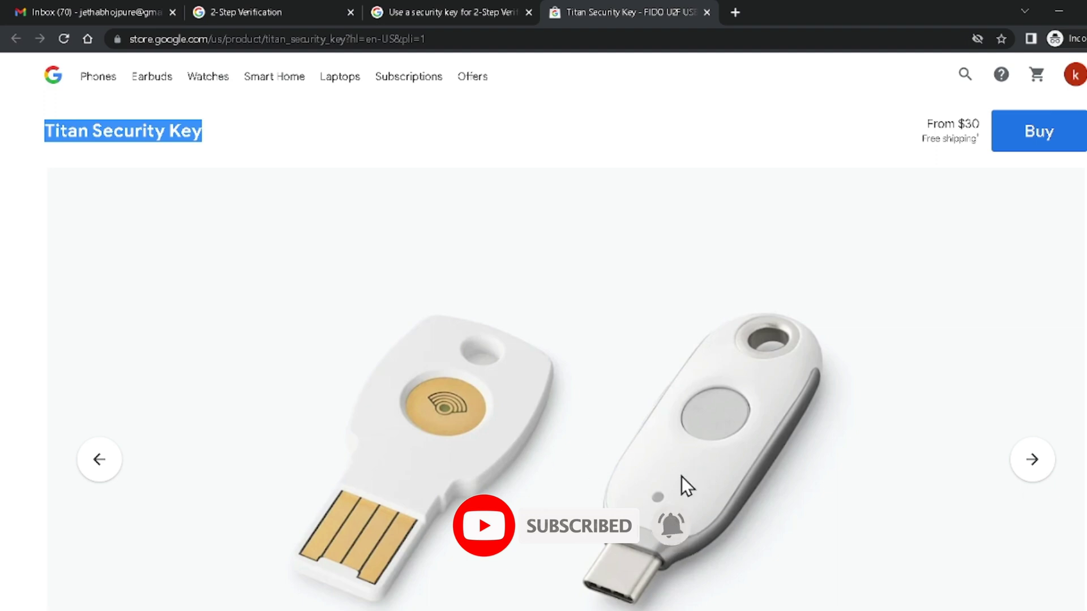
- Scroll through the 'Use a security key for 2-Step Verification' help article
click(451, 5)
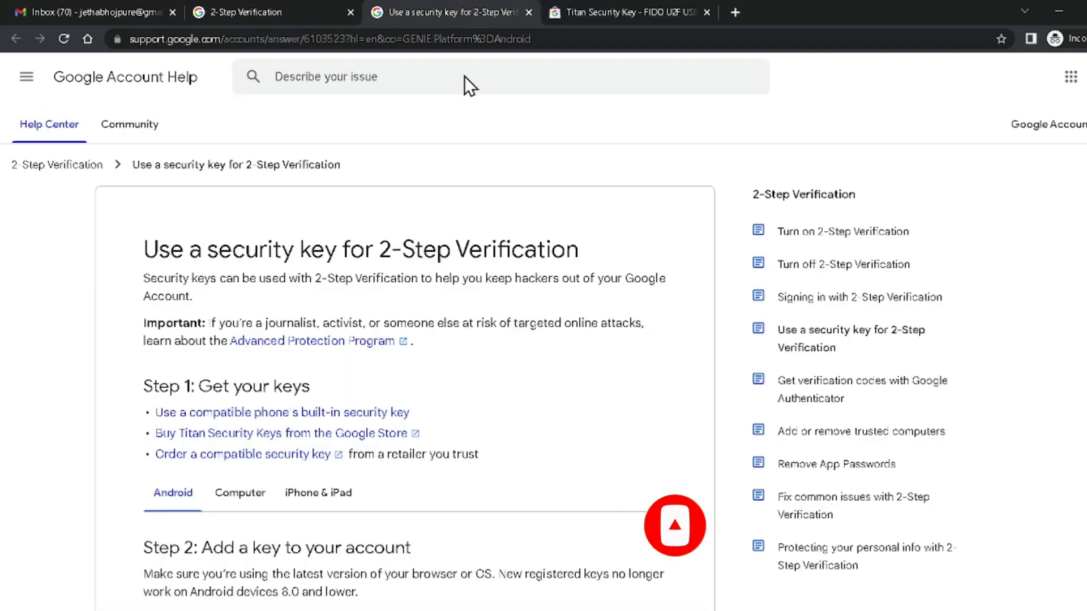
scroll(658, 471, down, 7)
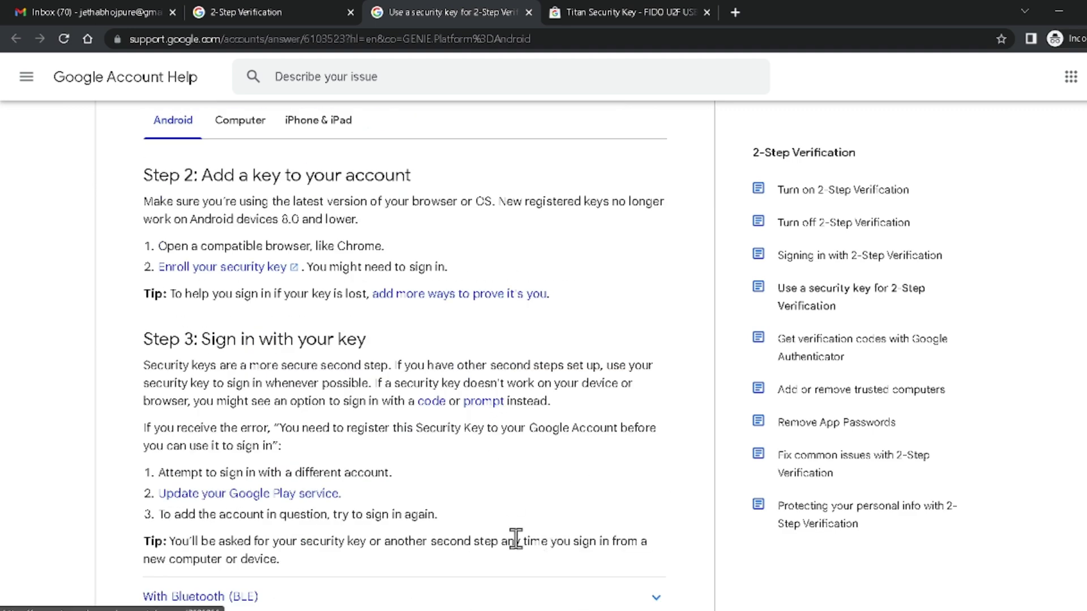
scroll(443, 503, down, 5)
scroll(442, 502, down, 5)
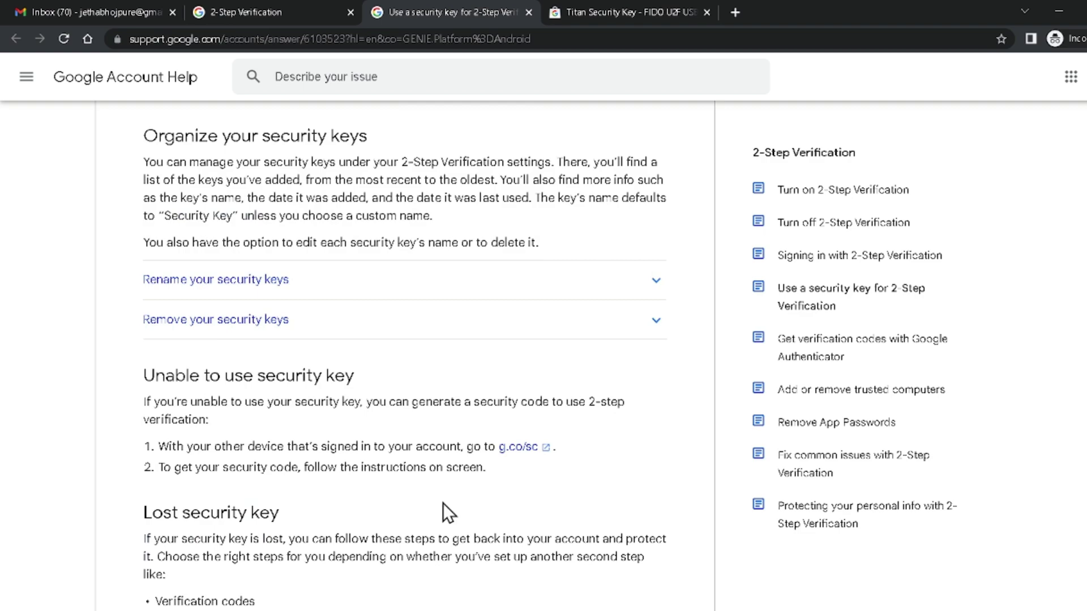
scroll(443, 503, down, 8)
scroll(400, 505, up, 17)
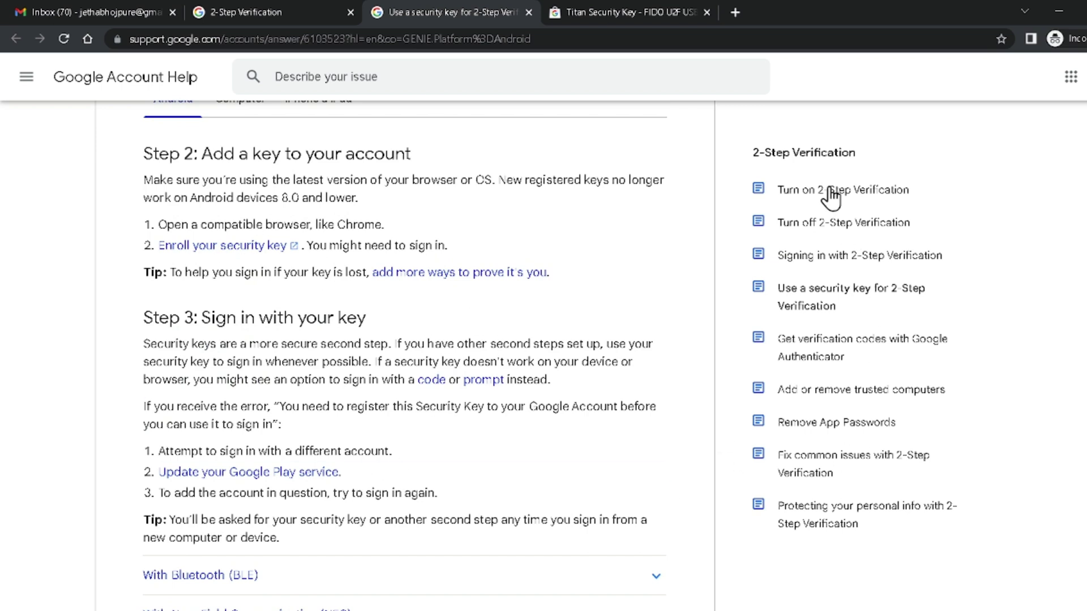
- Return to the Titan Security Key page and highlight part of its heading
click(596, 12)
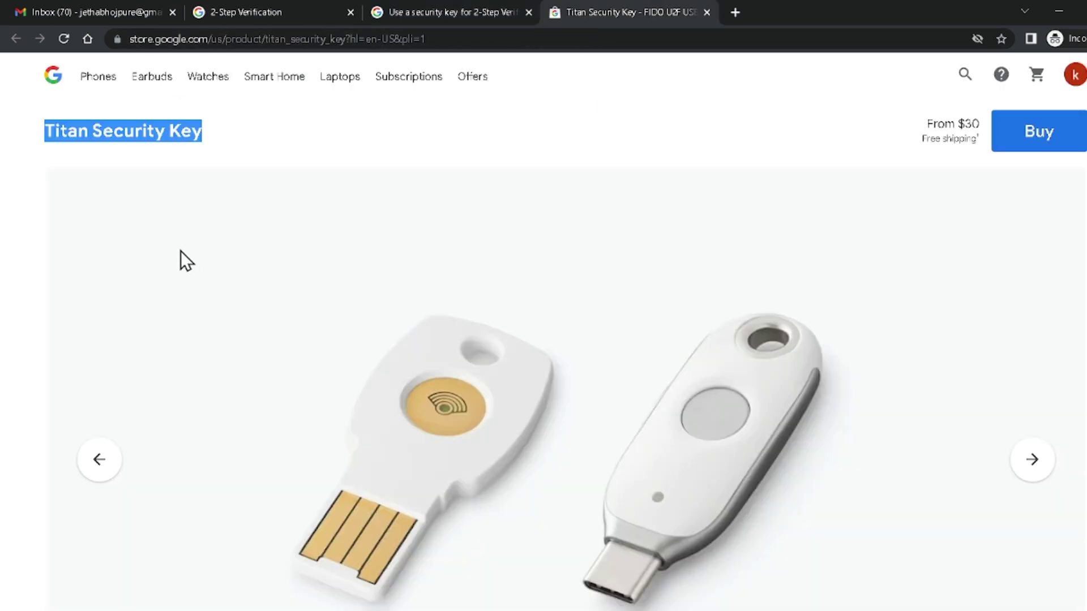
click(162, 127)
drag(69, 128, 169, 130)
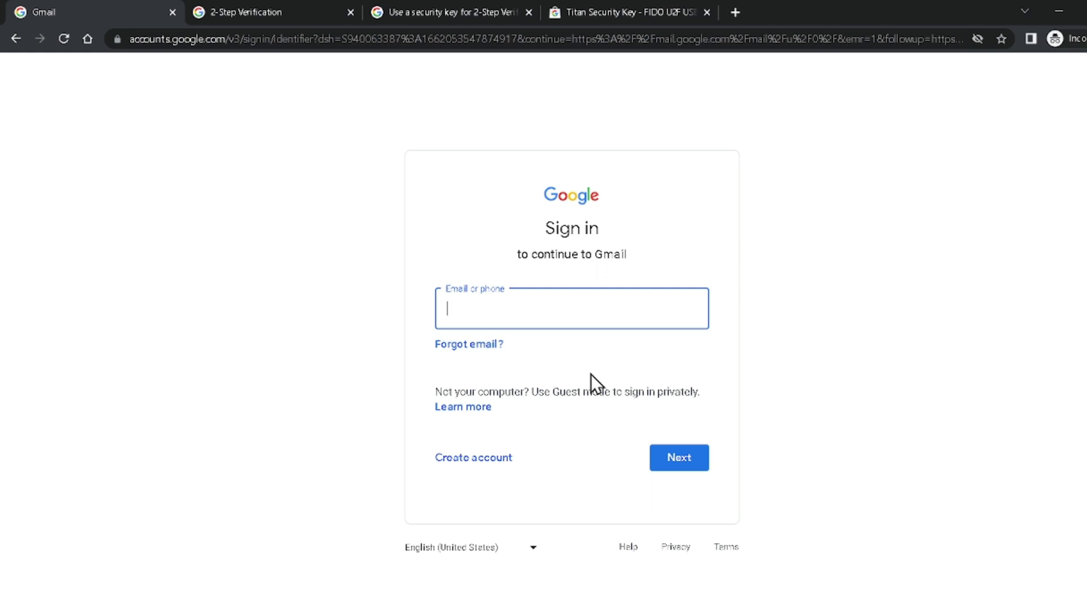
- Sign in to Google with the account's email address and password to reach the Gmail inbox
click(856, 281)
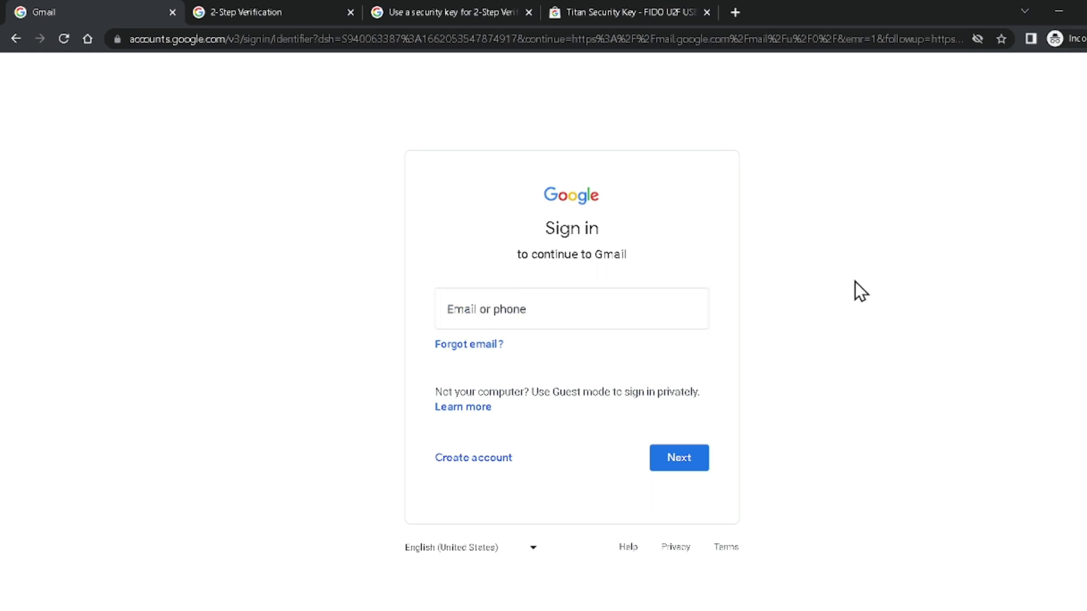
click(625, 309)
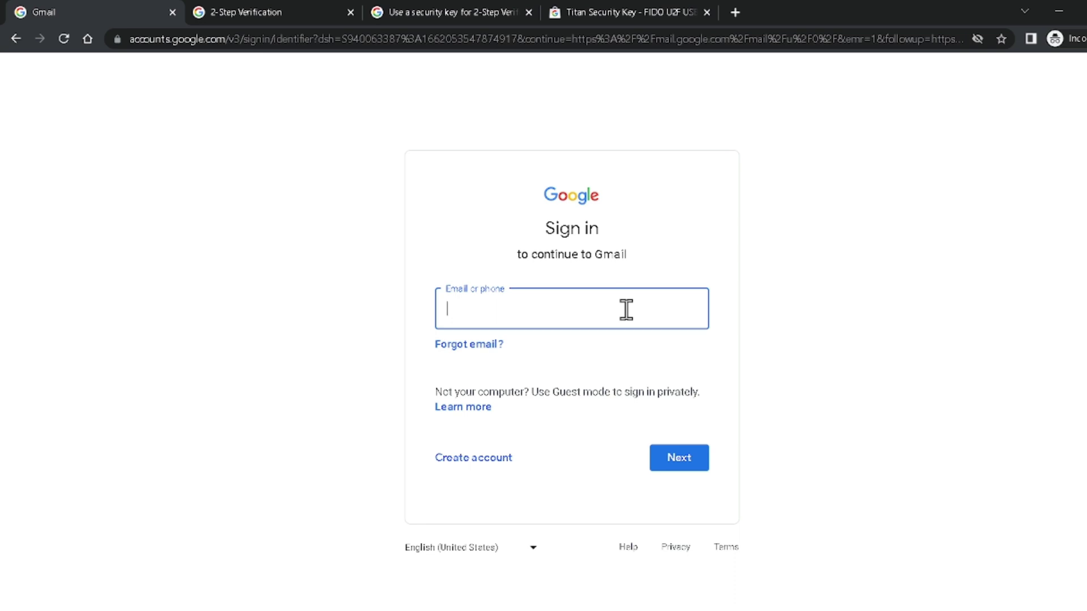
key(Return)
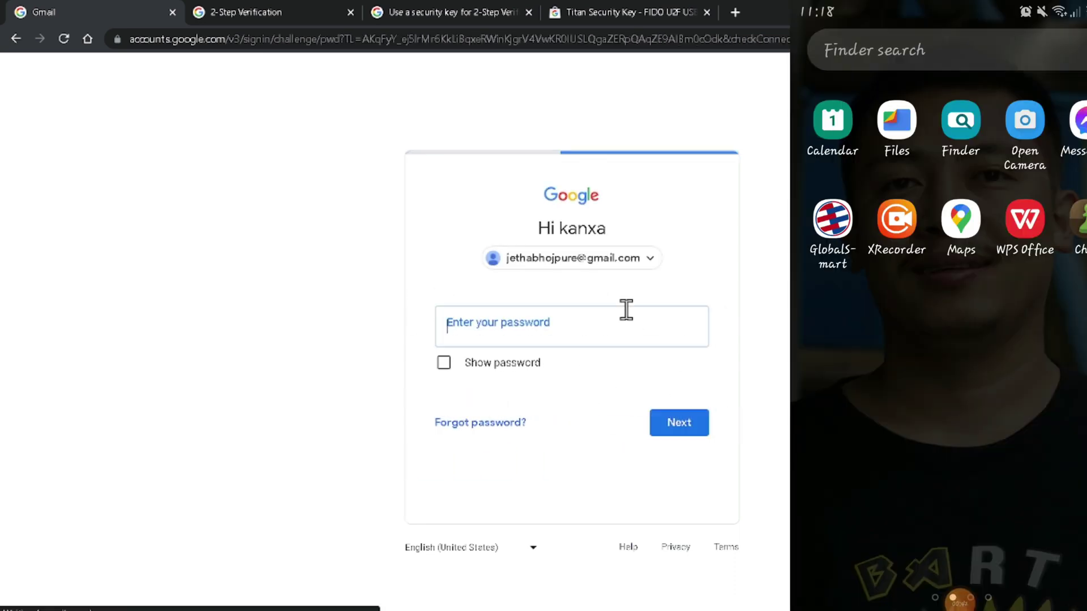
click(582, 328)
text(*)
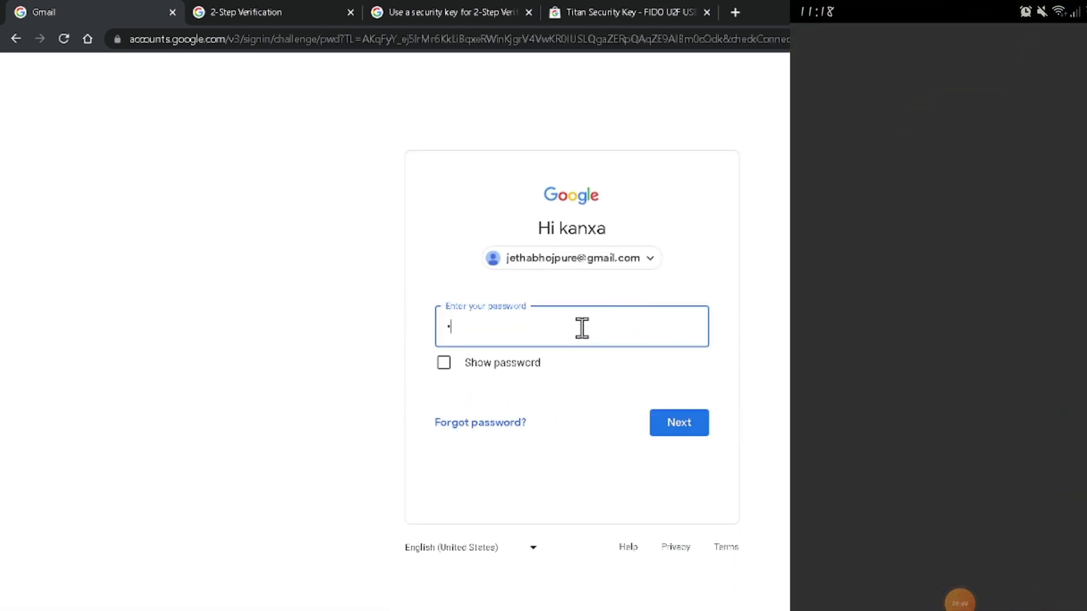
text(***********)
key(Return)
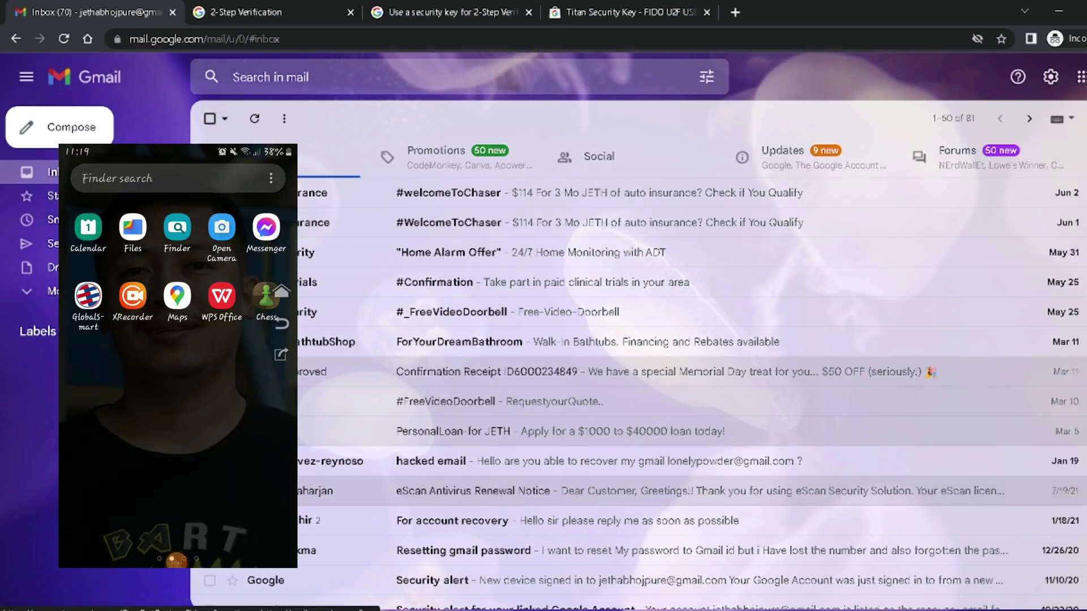
- Sign out of Gmail, pick the account, and verify identity with a phone prompt
click(1009, 353)
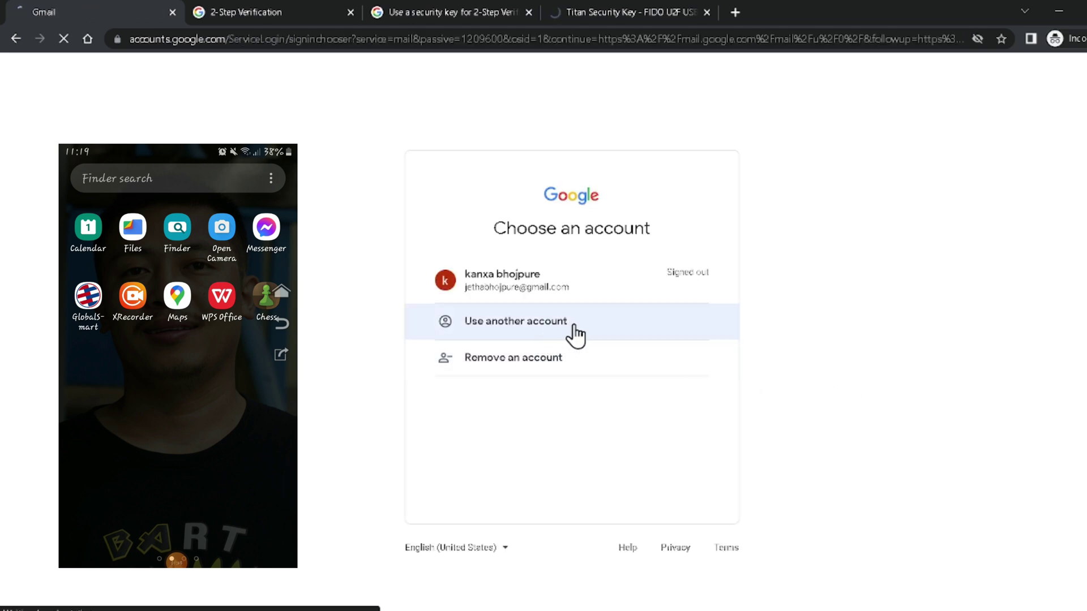
click(541, 295)
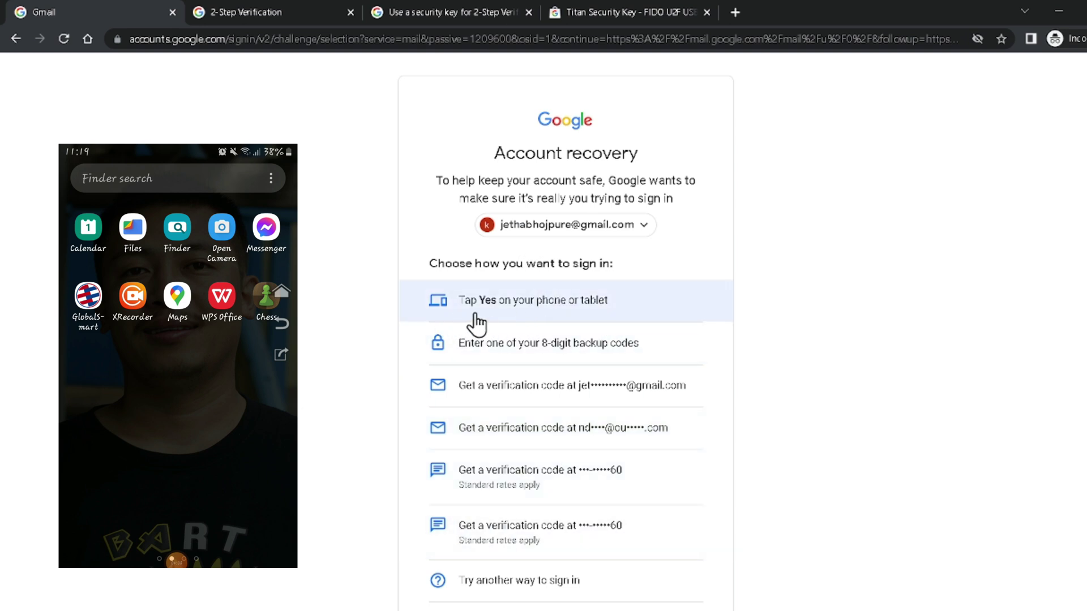
click(513, 309)
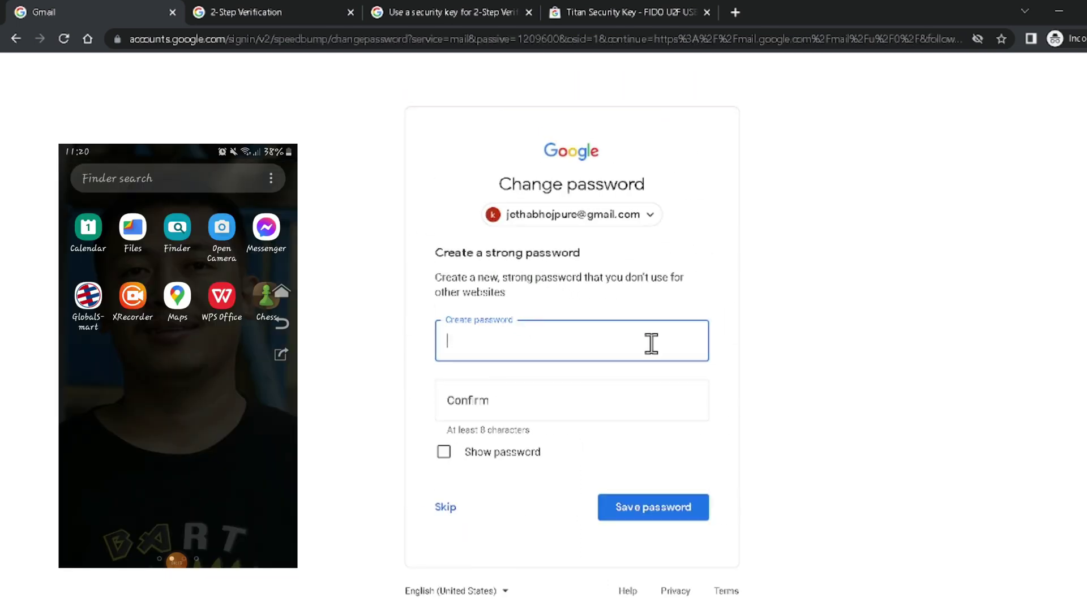
- Move between the new password and confirmation fields on the change-password page
click(527, 404)
click(538, 342)
click(538, 385)
click(542, 352)
click(538, 381)
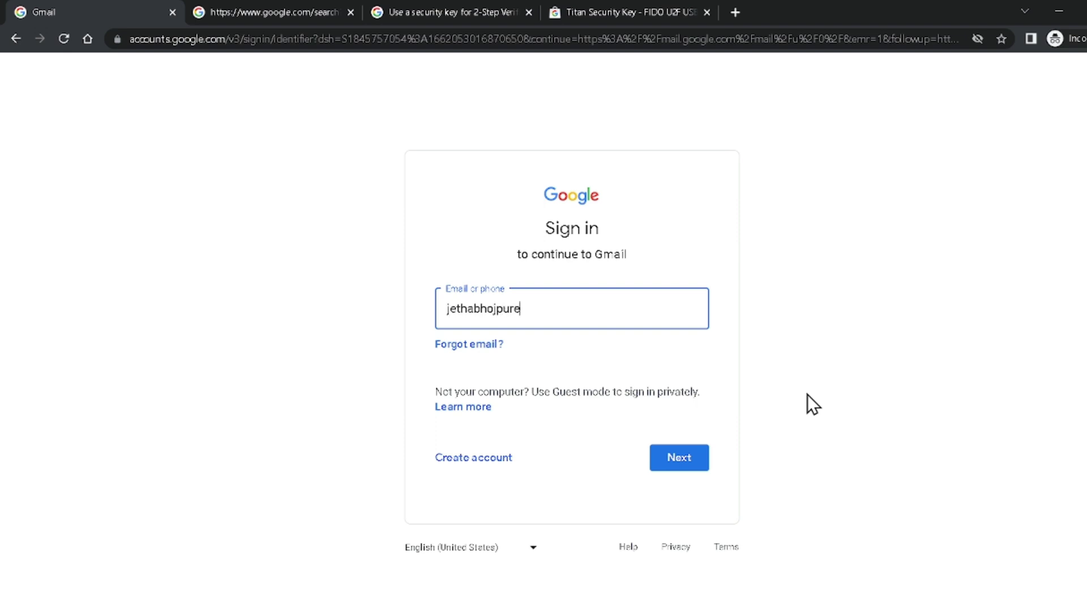
- Submit the email address, choose Forgot password, and request a code at the recovery email
text(mail.co)
key(Return)
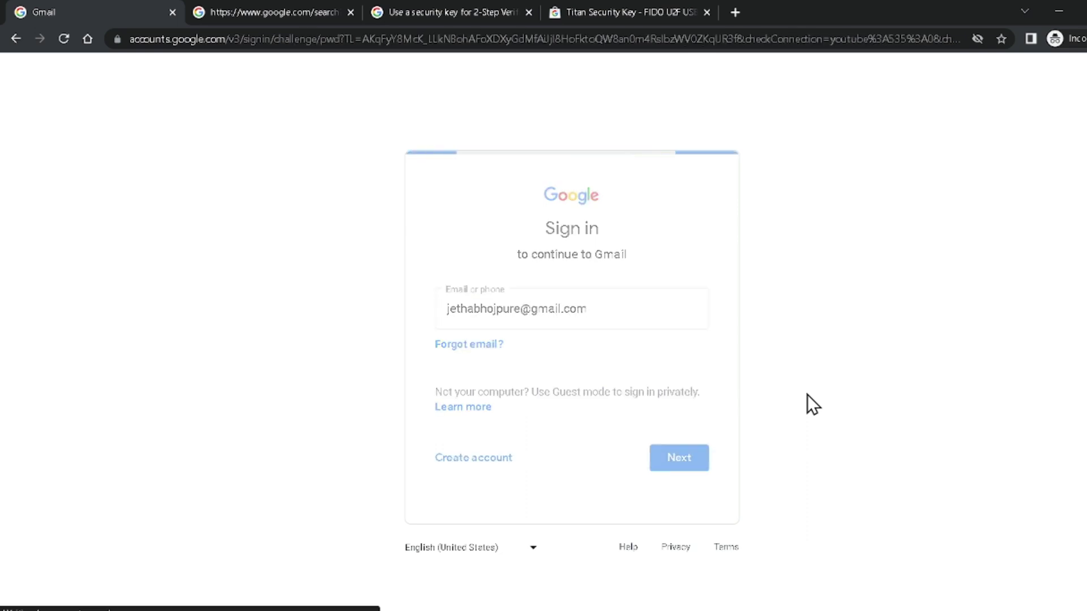
click(505, 426)
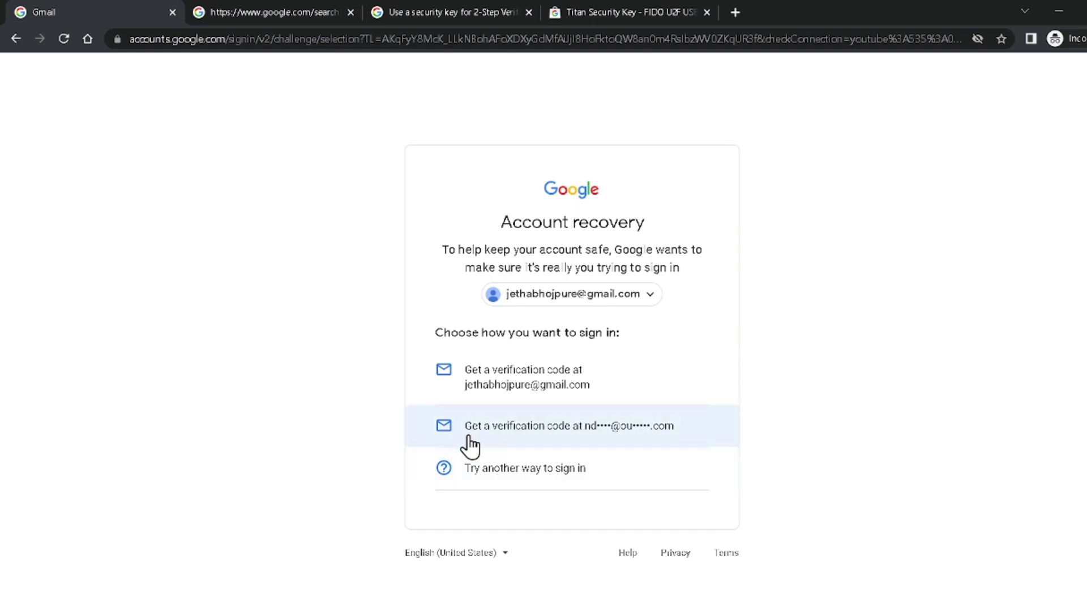
click(556, 433)
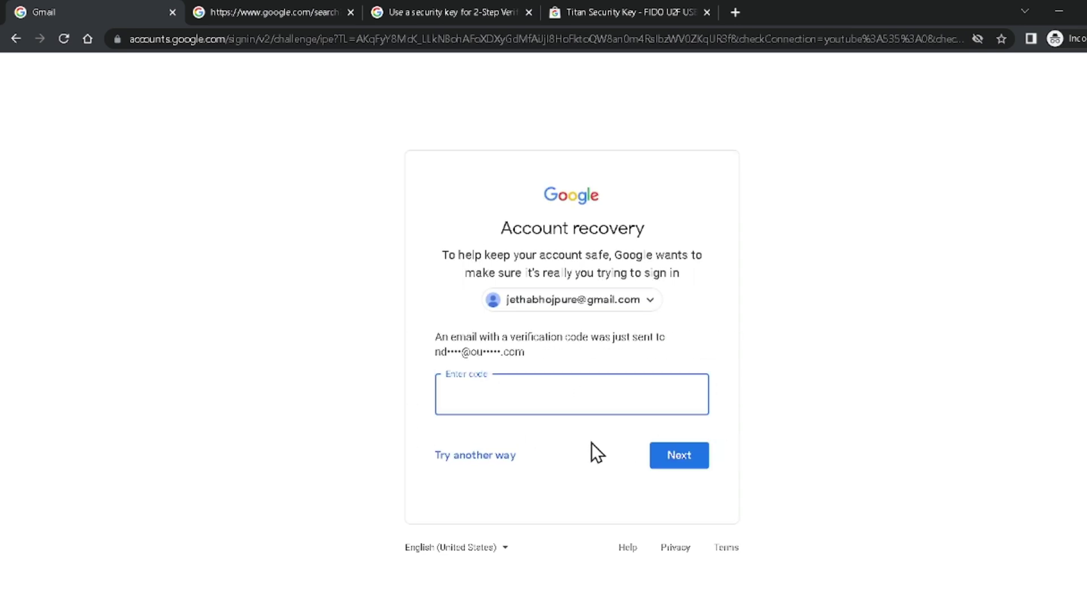
key(alt+Tab)
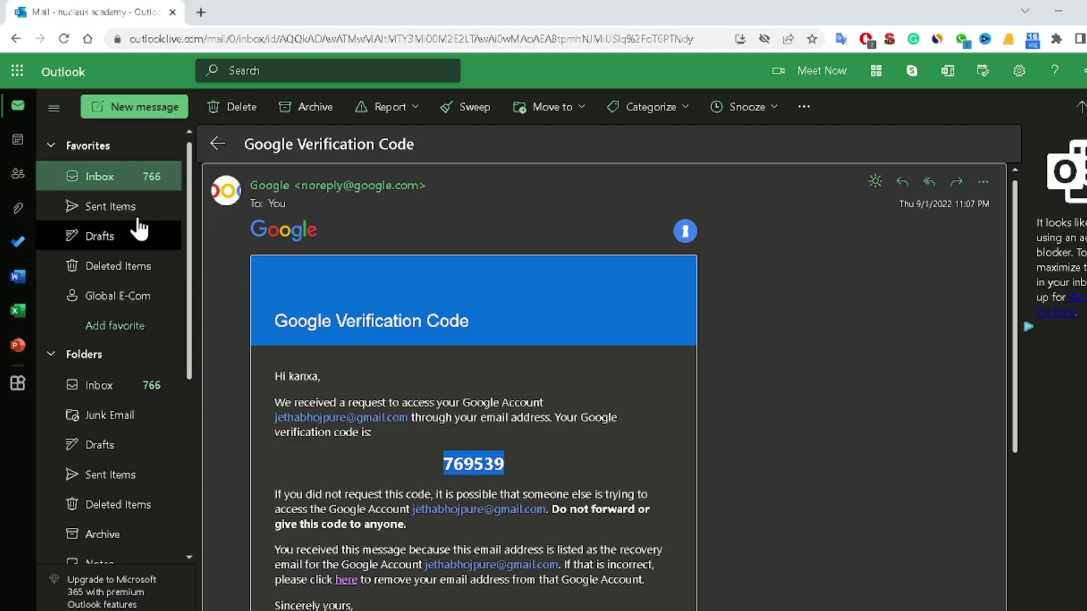
- Copy the code from the newest Google verification email in the Outlook inbox
click(144, 180)
click(597, 259)
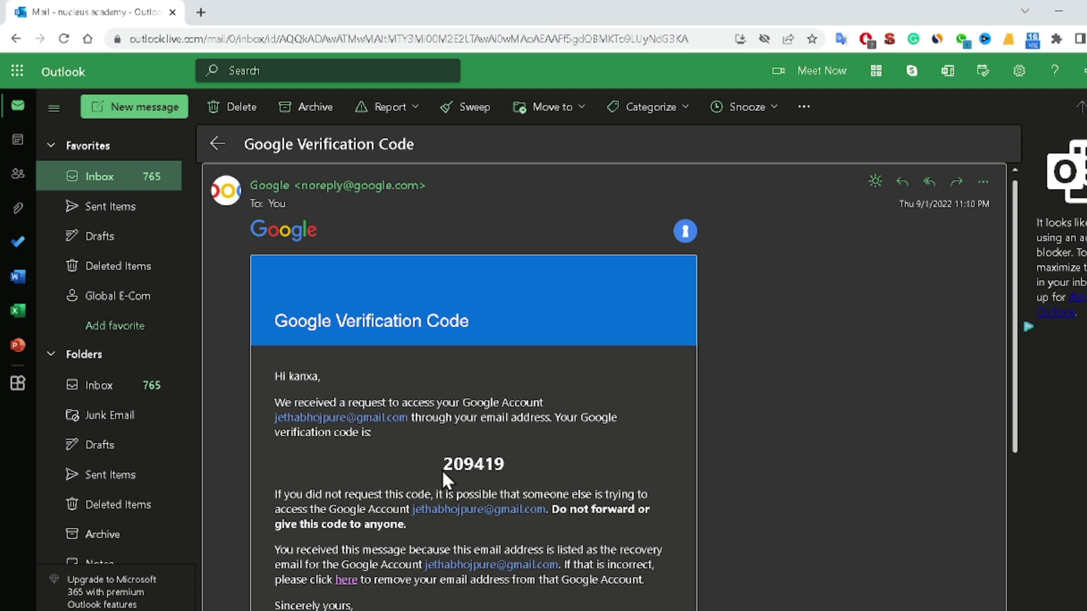
drag(441, 469, 519, 470)
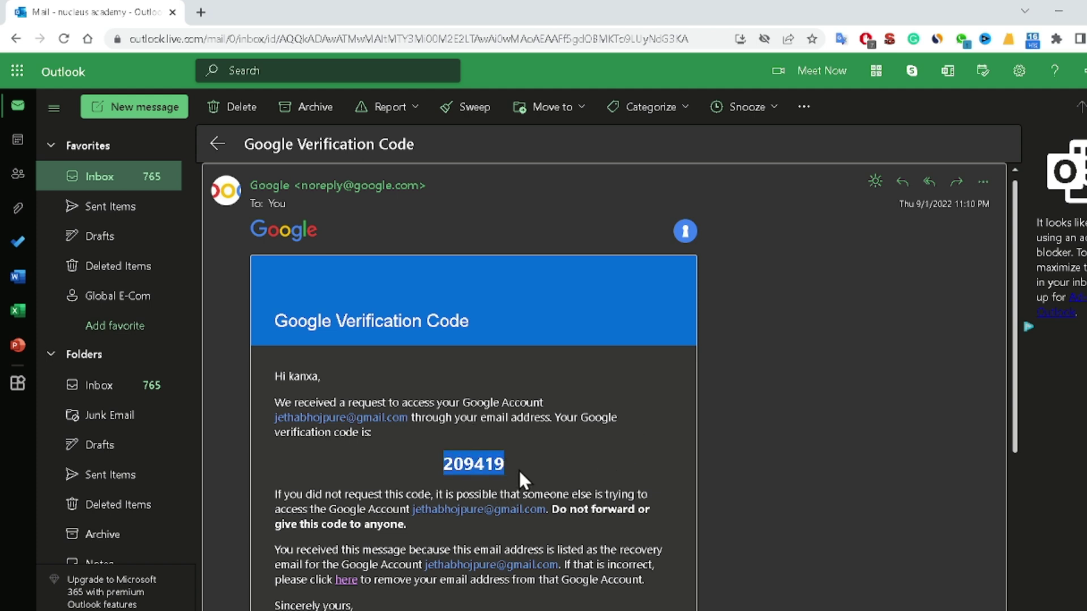
right_click(487, 470)
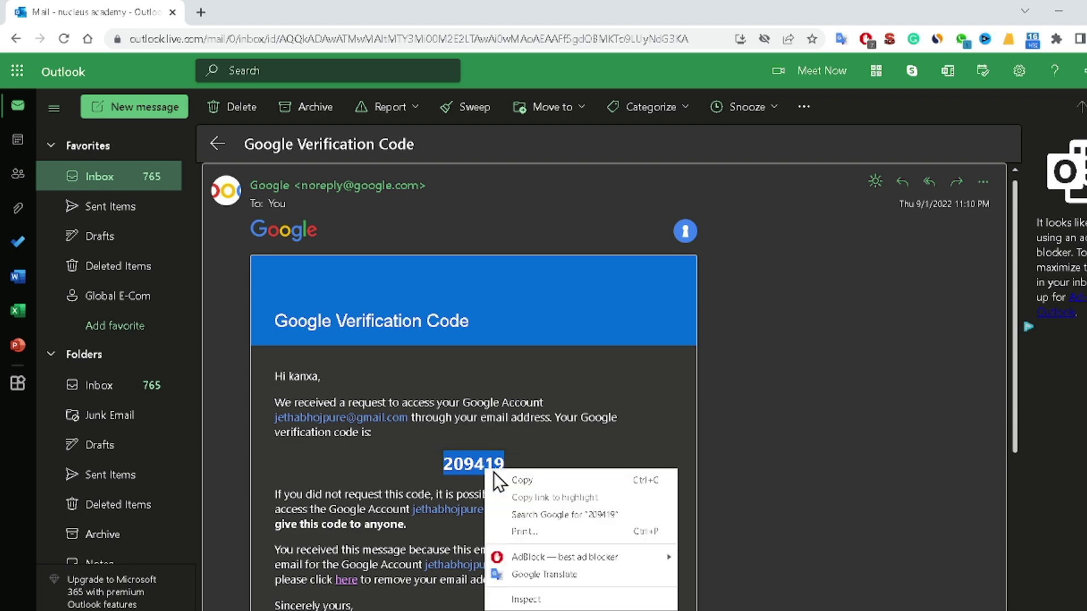
click(525, 481)
key(alt+Tab)
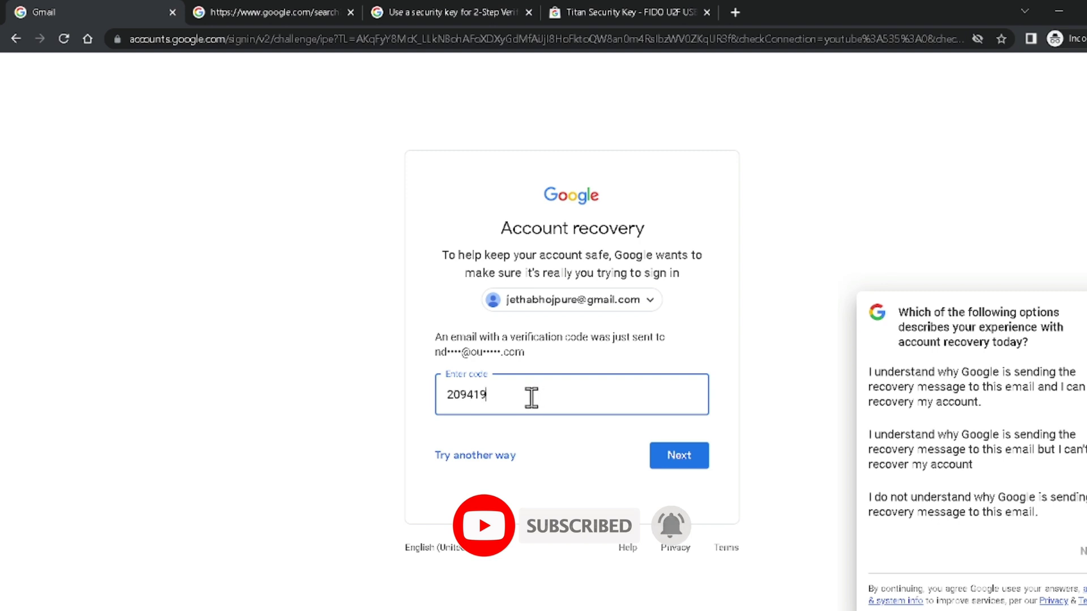
- Submit the code, save a new password, and continue past Security Checkup to Gmail
click(677, 458)
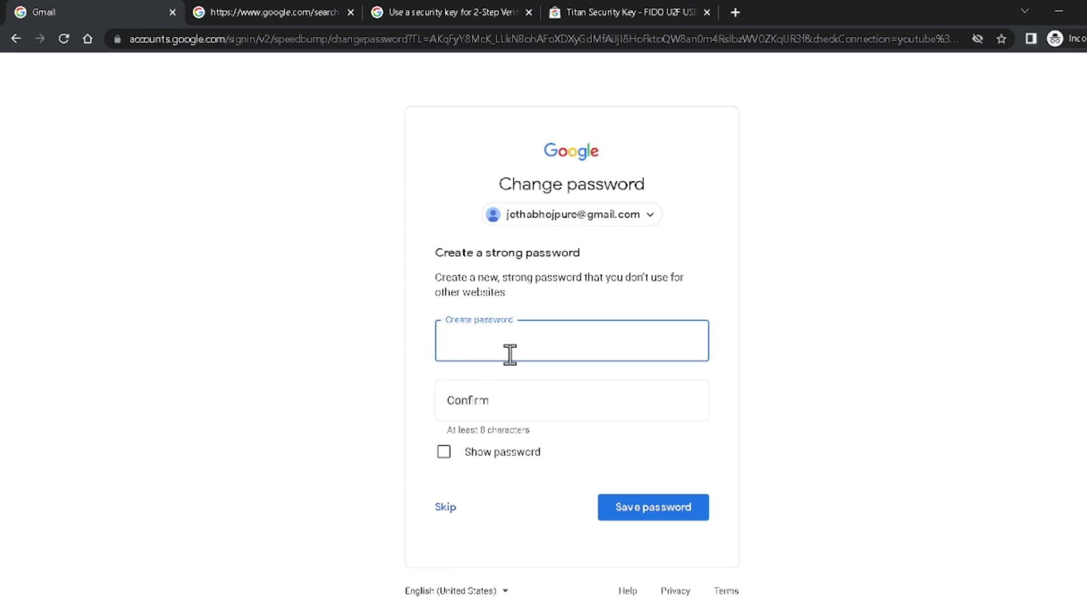
text(************)
key(Tab)
text(******)
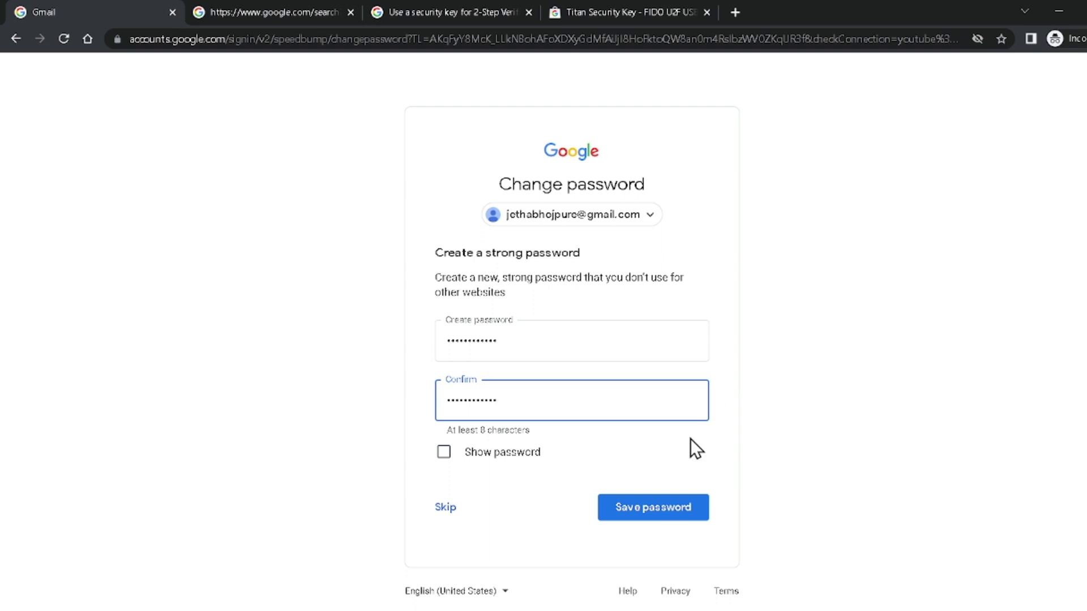
click(674, 511)
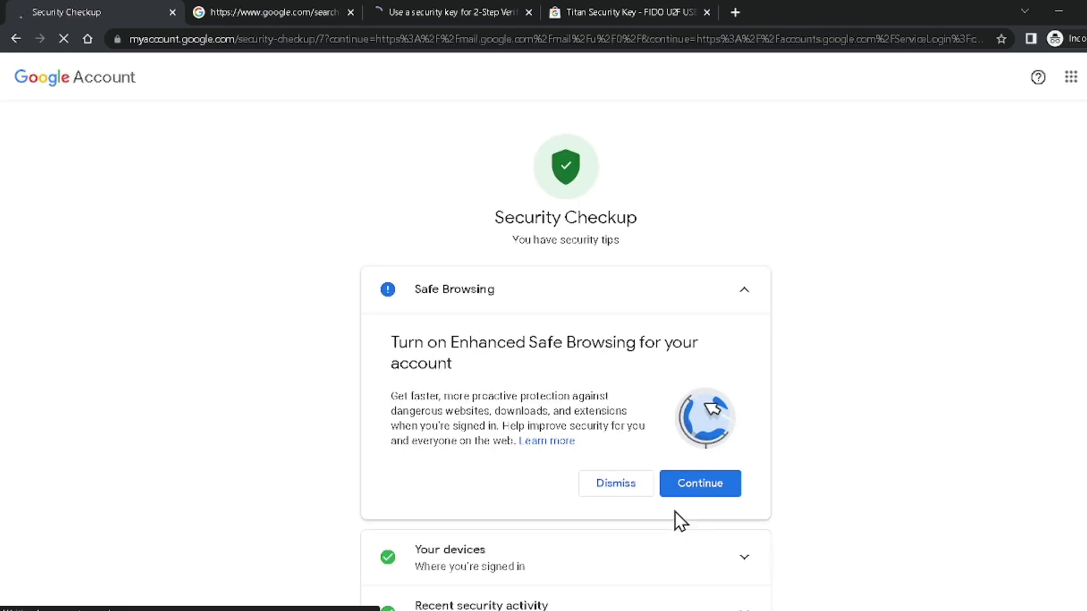
scroll(656, 480, down, 3)
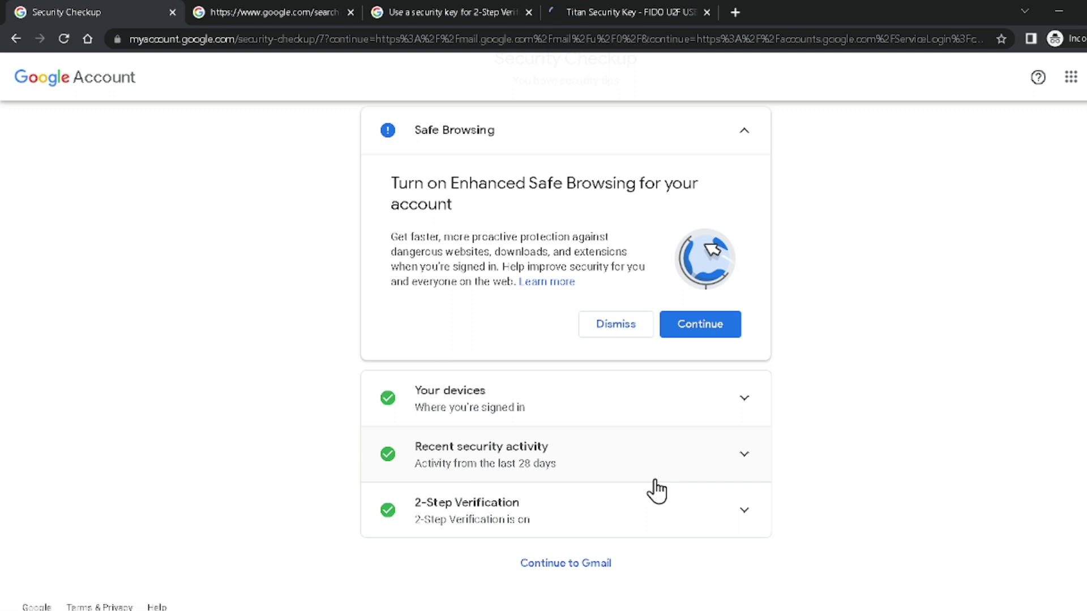
click(590, 565)
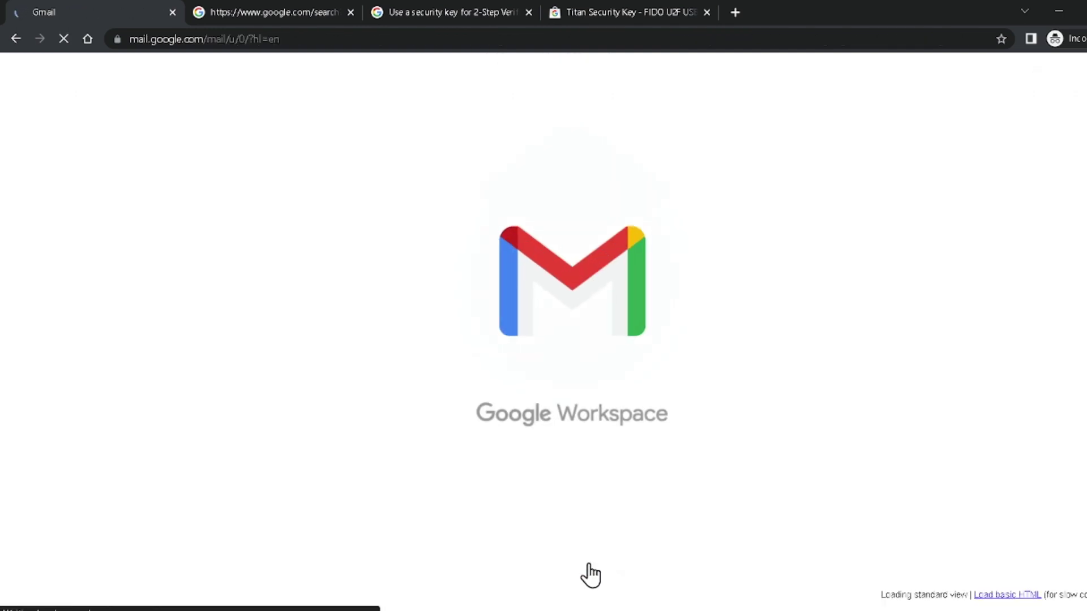